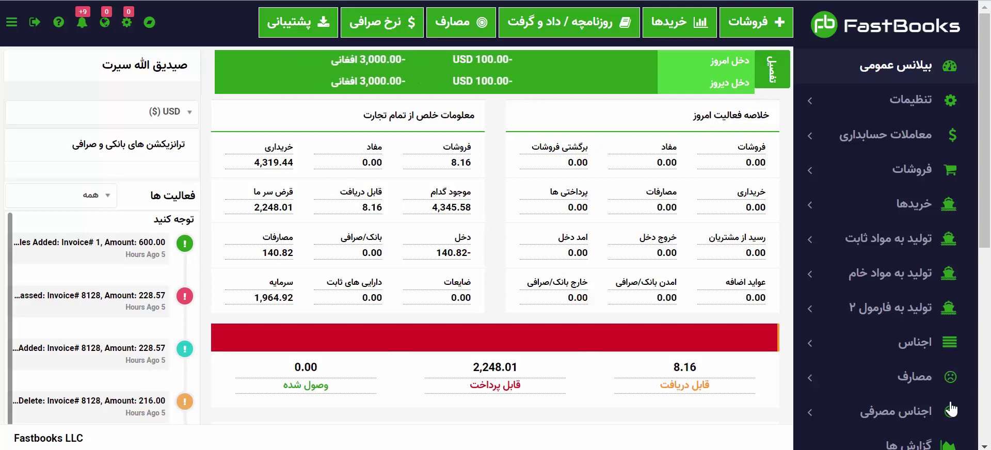
{"action": "left_click", "coordinate": [871, 252]}
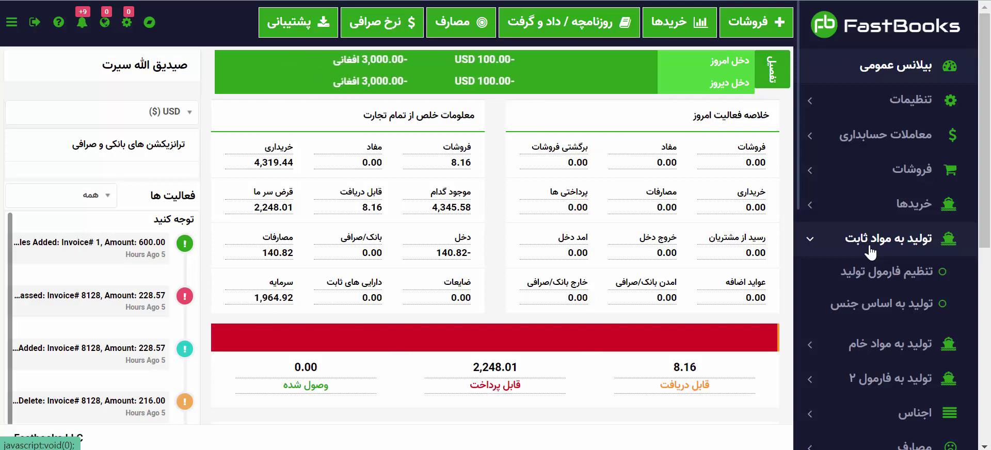
{"action": "left_click", "coordinate": [872, 252]}
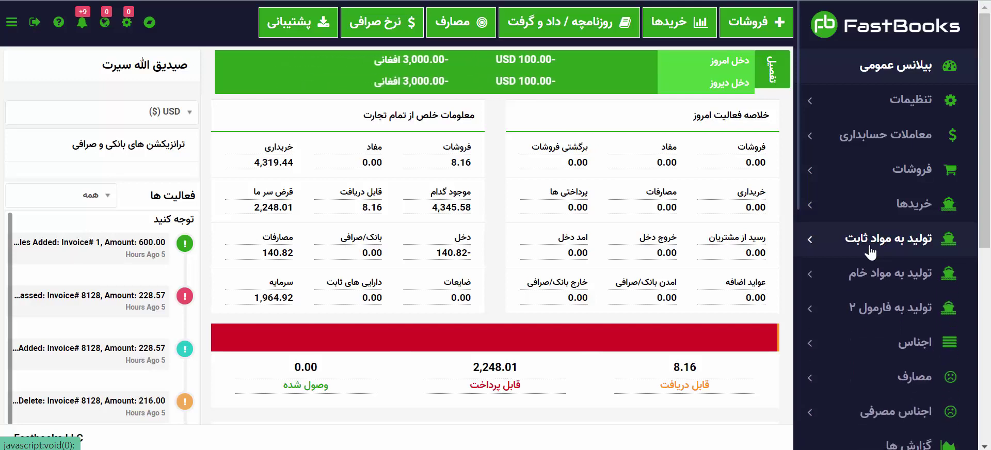
{"action": "left_click", "coordinate": [852, 283]}
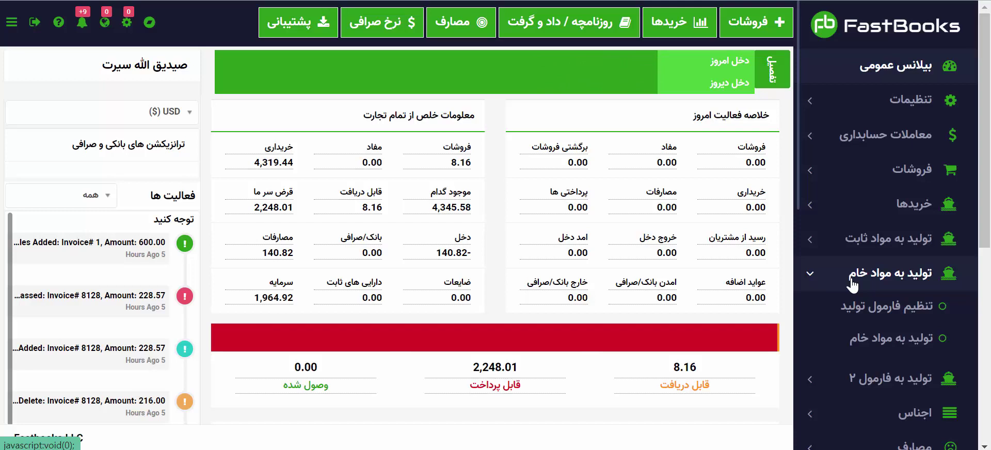
{"action": "left_click", "coordinate": [850, 250]}
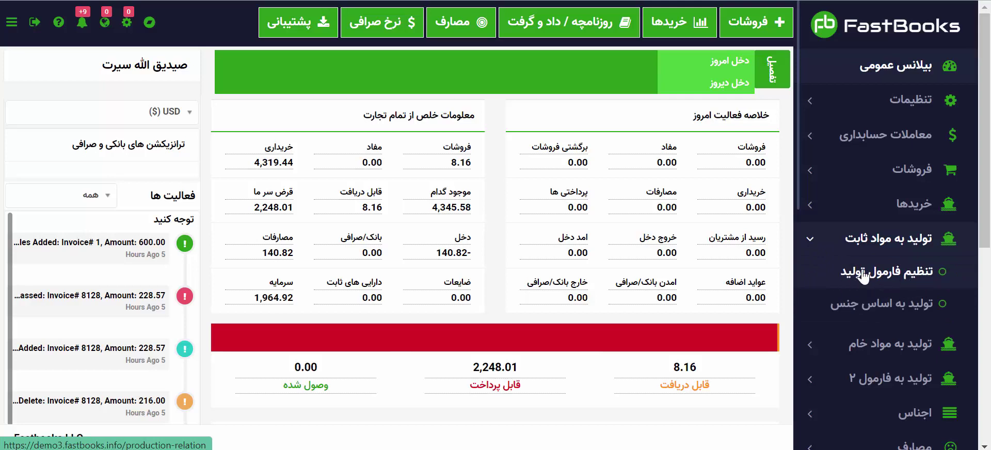
{"action": "left_click", "coordinate": [810, 247]}
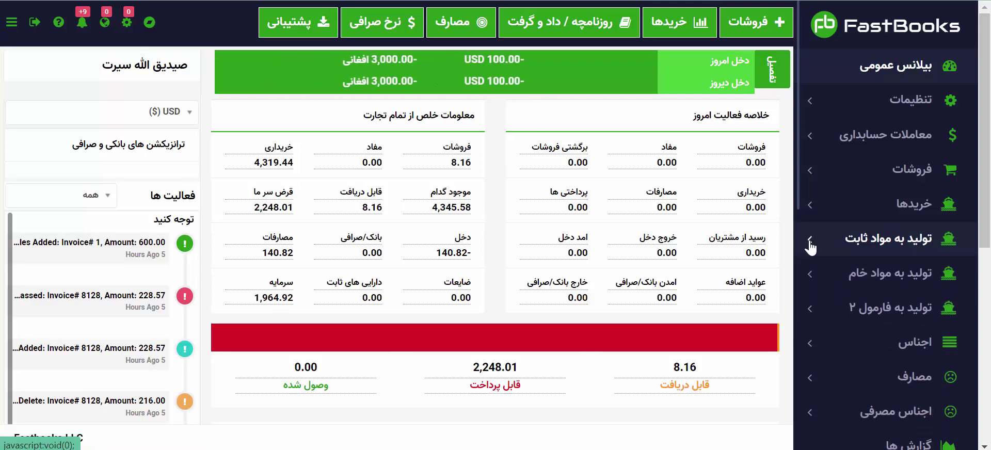
{"action": "left_click", "coordinate": [823, 276]}
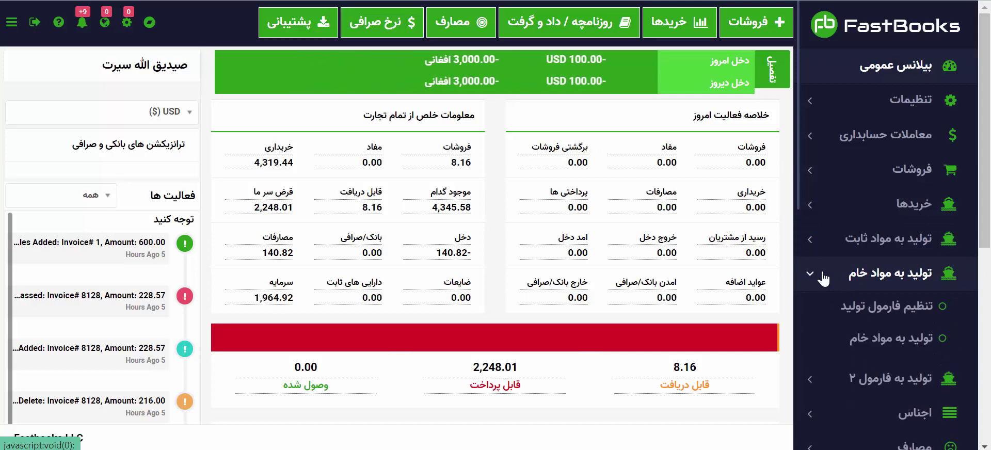
{"action": "left_click", "coordinate": [826, 279]}
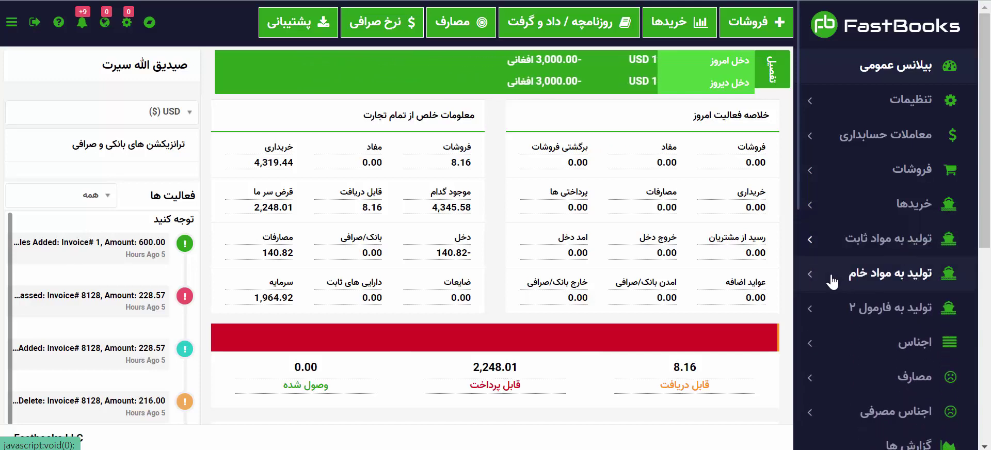
- Start a new composition formula under تولید به فارمول ۲ and name it "فارمول برای تانکی ۲۰۰ لیتره رنگ ابی وزن ۶۰"
{"action": "left_click", "coordinate": [826, 310]}
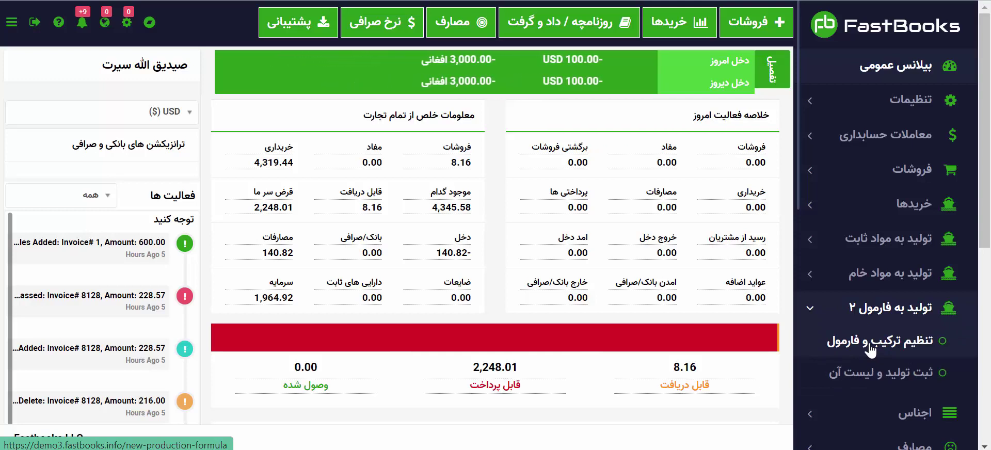
{"action": "left_click", "coordinate": [871, 350]}
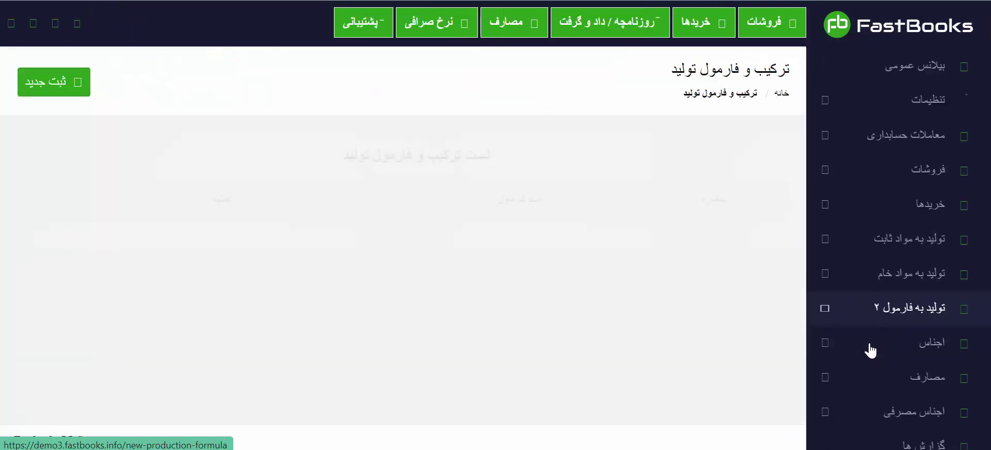
{"action": "left_click", "coordinate": [56, 81]}
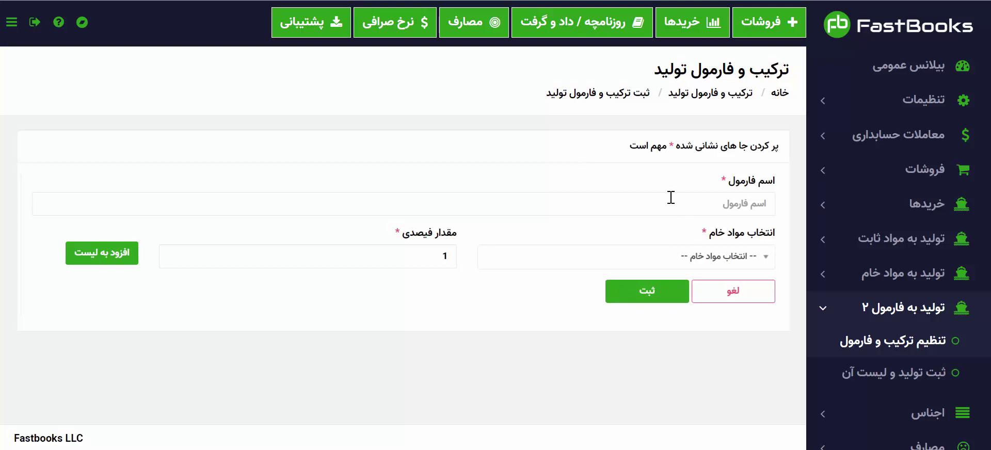
{"action": "left_click", "coordinate": [671, 198]}
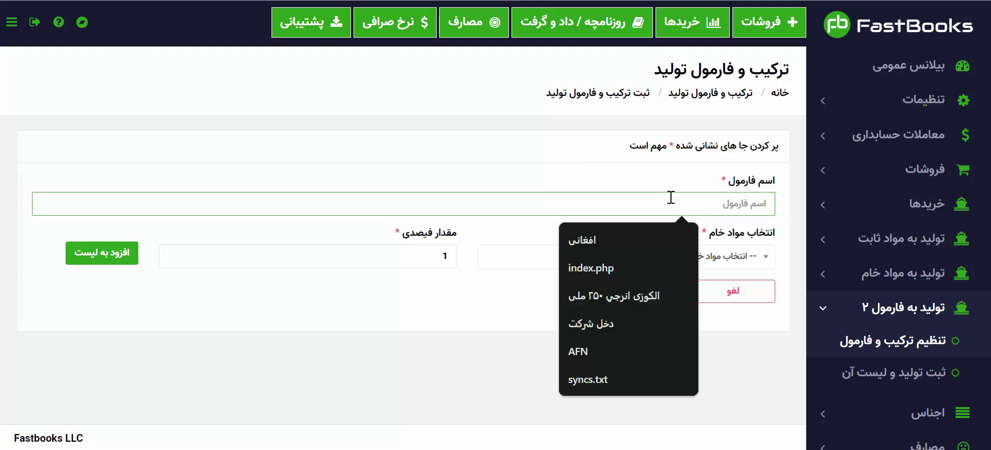
{"action": "key", "text": "Escape"}
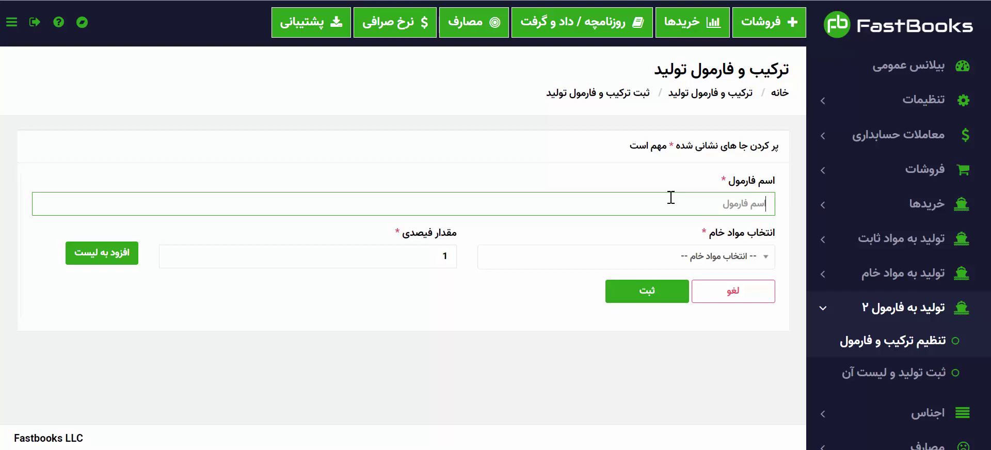
{"action": "type", "text": "فارمول برای تانکی ۲۰۰ لیتره رنگ ابی وزن ۶۰"}
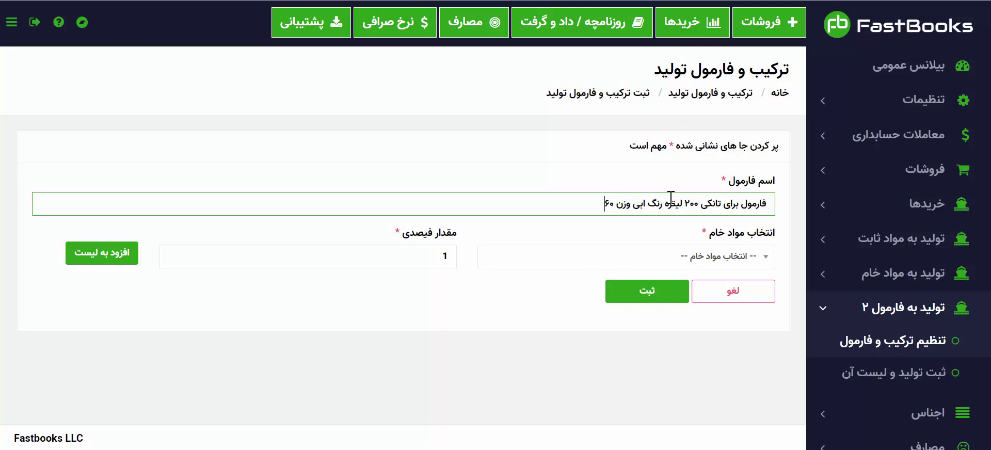
- Add the raw material پلاستیک دانه to the formula's list at 70 percent
{"action": "left_click", "coordinate": [610, 261]}
{"action": "left_click", "coordinate": [647, 330]}
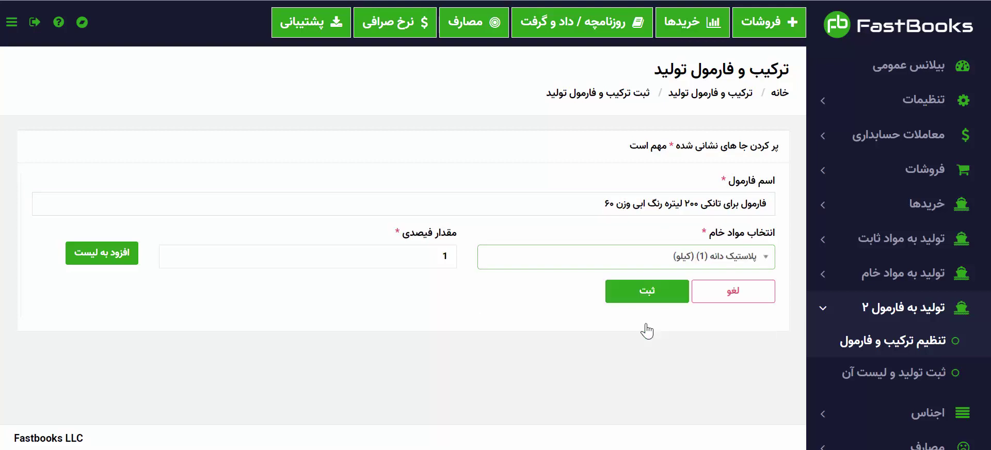
{"action": "double_click", "coordinate": [435, 261]}
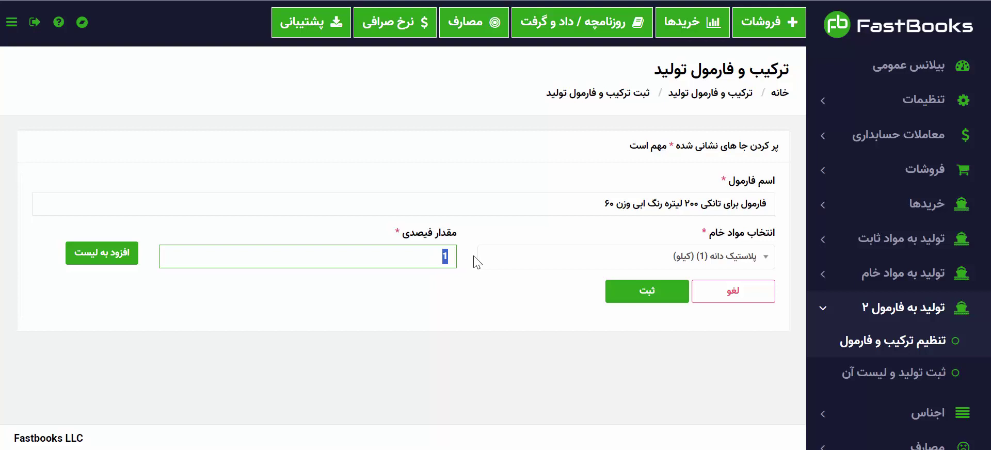
{"action": "key", "text": "super+space"}
{"action": "key", "text": "super+space"}
{"action": "key", "text": "super+space"}
{"action": "left_click", "coordinate": [102, 253]}
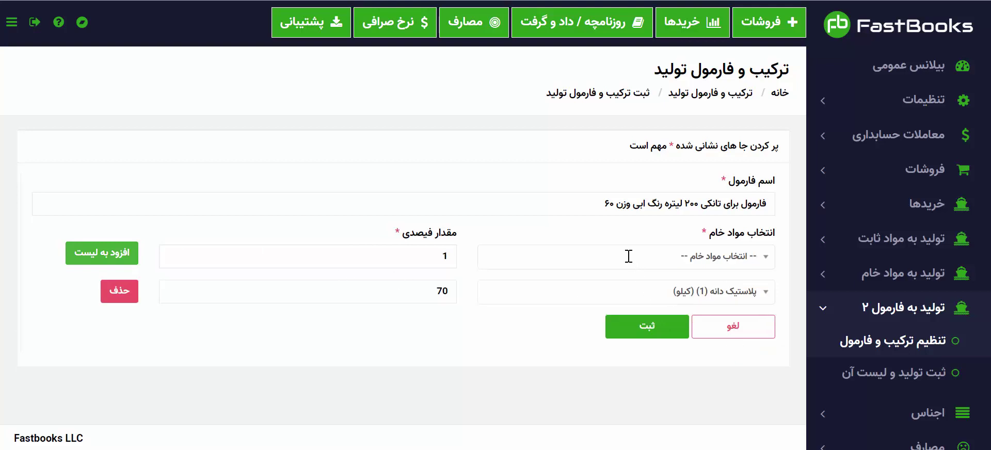
- Add the raw material رنگ مایع to the formula's list at 20 percent
{"action": "left_click", "coordinate": [629, 256]}
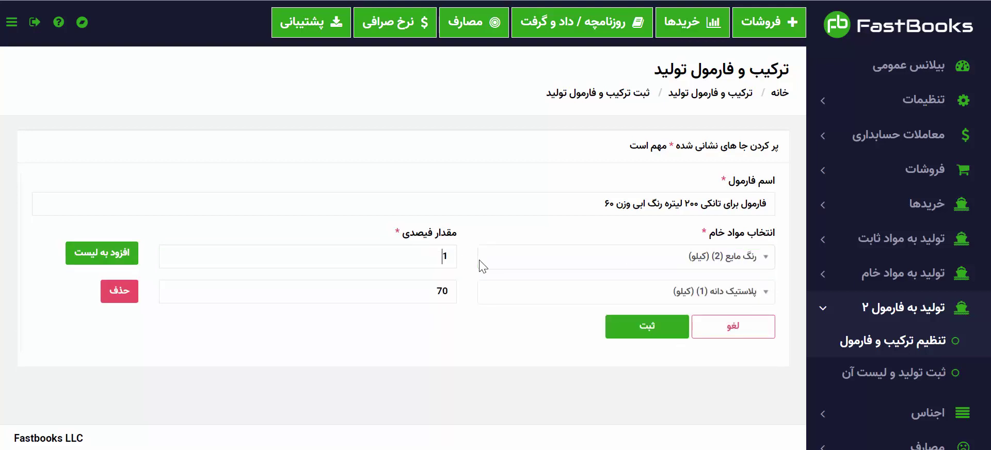
{"action": "key", "text": "Tab"}
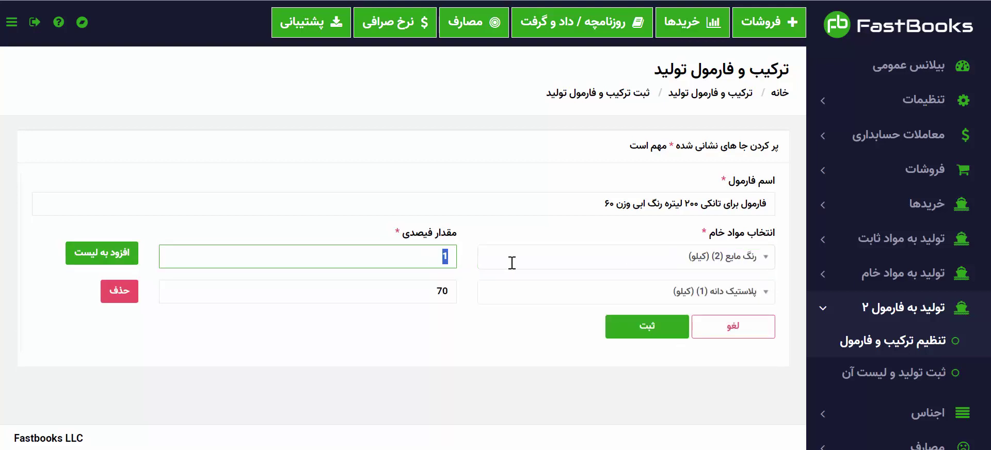
{"action": "type", "text": "20"}
{"action": "left_click", "coordinate": [216, 244]}
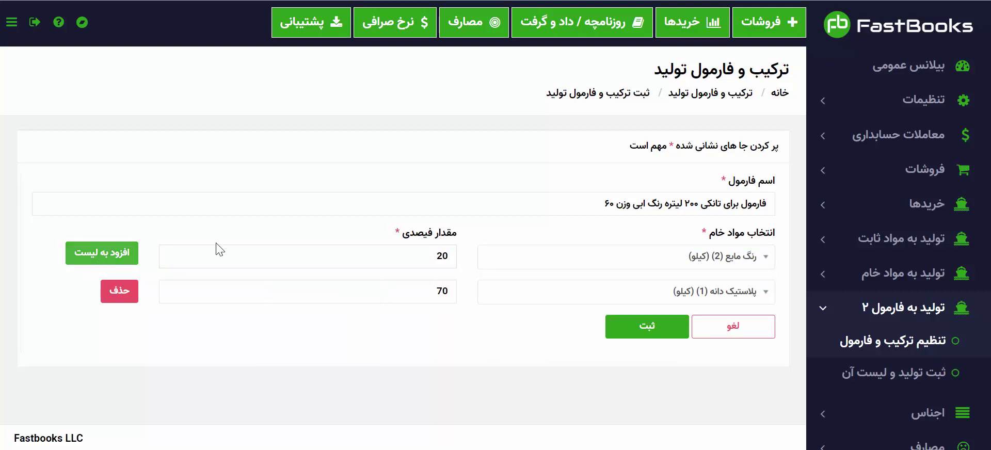
- Choose نت و بولت as the third raw material and set its share to 10 percent
{"action": "left_click", "coordinate": [602, 261]}
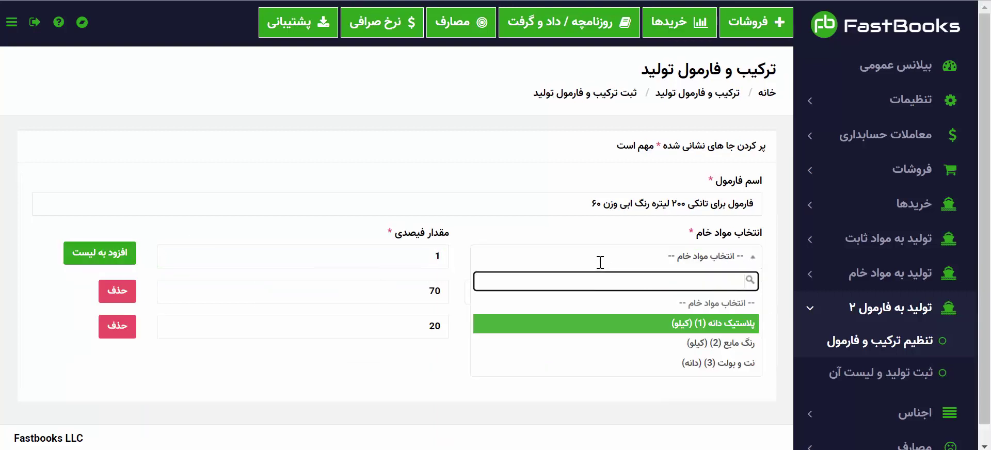
{"action": "left_click", "coordinate": [642, 370]}
{"action": "key", "text": "Tab"}
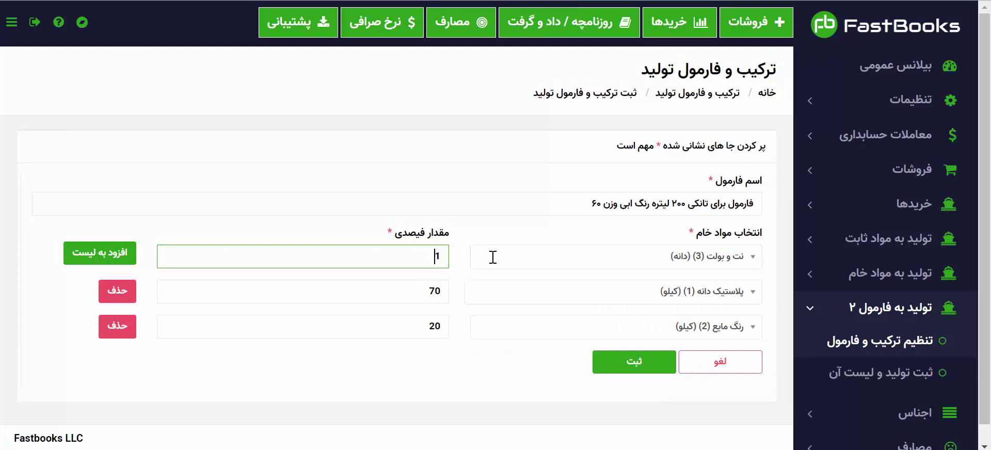
{"action": "type", "text": "0"}
{"action": "double_click", "coordinate": [434, 291]}
{"action": "left_click", "coordinate": [469, 381]}
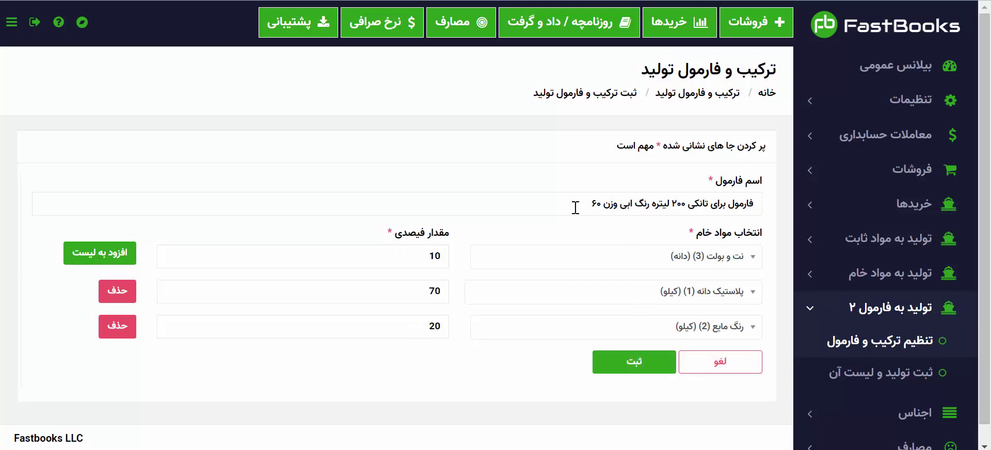
- Check the formula's name and the percentage of each raw material, and save the formula
{"action": "left_click_drag", "start_coordinate": [588, 204], "coordinate": [756, 208]}
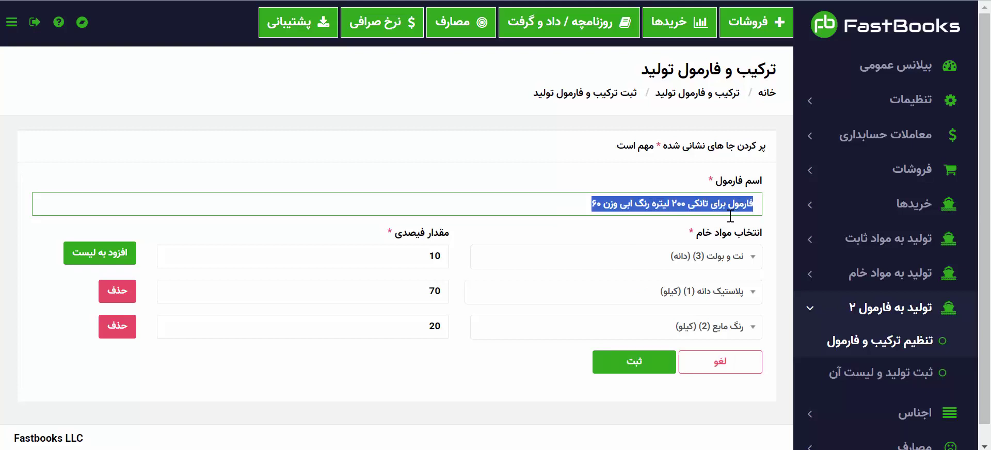
{"action": "left_click", "coordinate": [666, 235]}
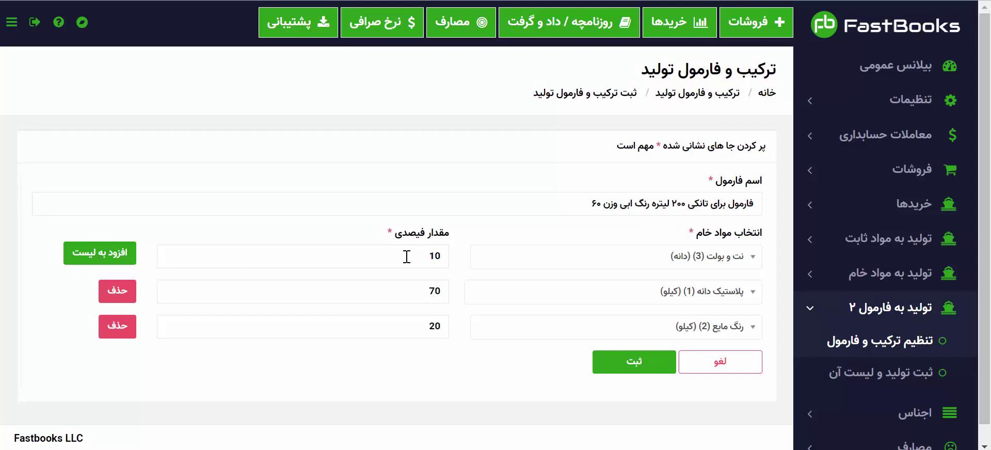
{"action": "left_click_drag", "start_coordinate": [407, 256], "coordinate": [459, 264]}
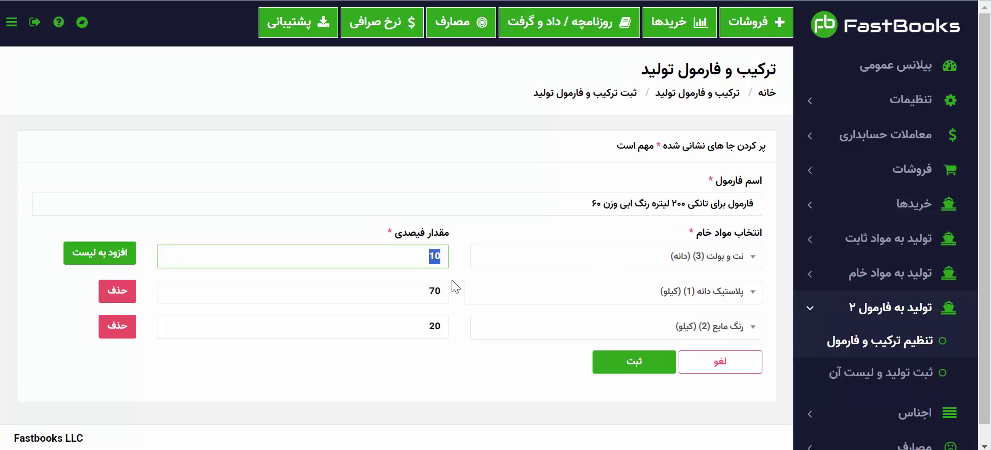
{"action": "left_click_drag", "start_coordinate": [432, 292], "coordinate": [467, 292]}
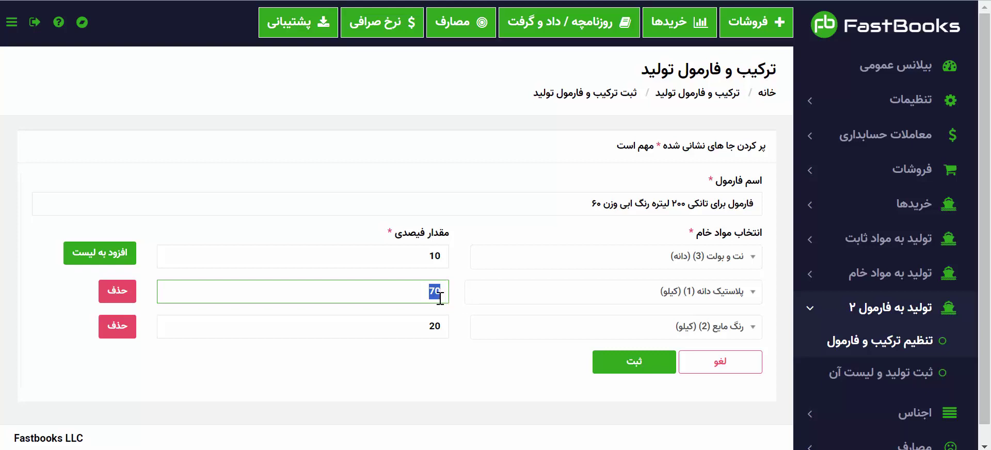
{"action": "left_click", "coordinate": [429, 327]}
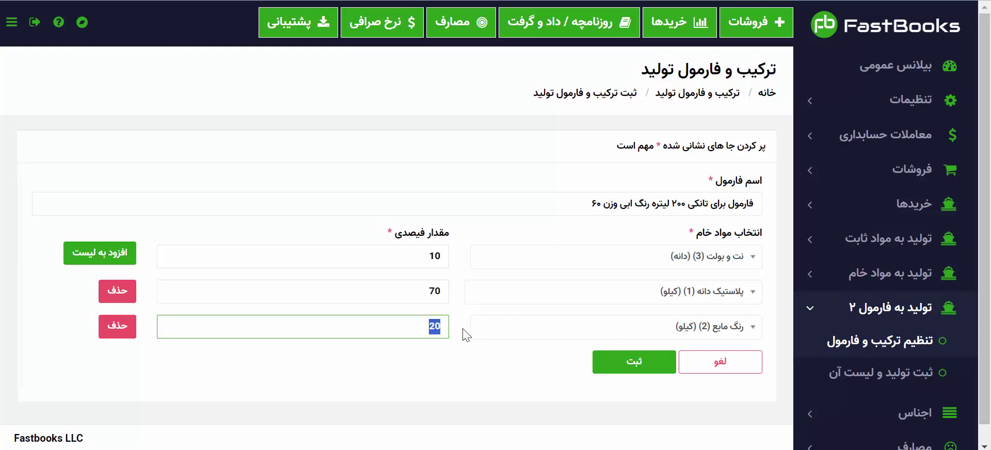
{"action": "left_click", "coordinate": [479, 386]}
{"action": "left_click", "coordinate": [625, 365]}
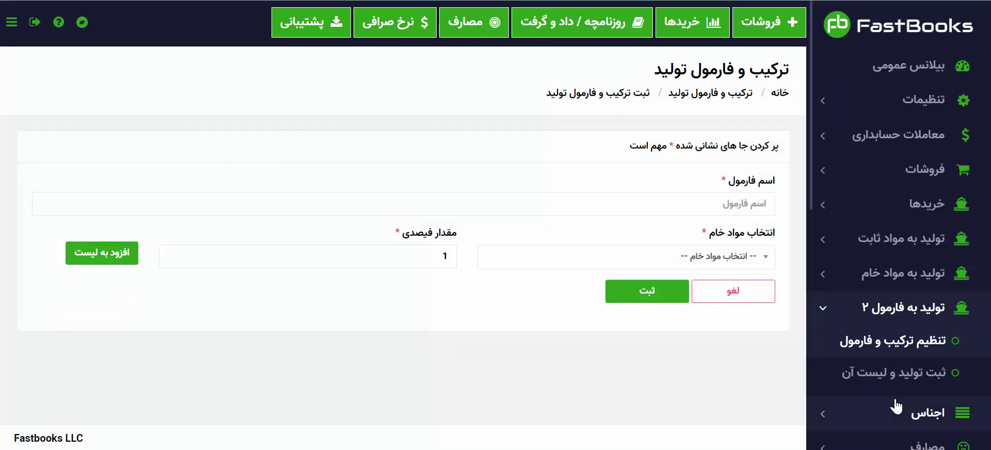
- Start a new production record under تولید به فارمول ۲ and set its currency to افغانی
{"action": "left_click", "coordinate": [881, 380]}
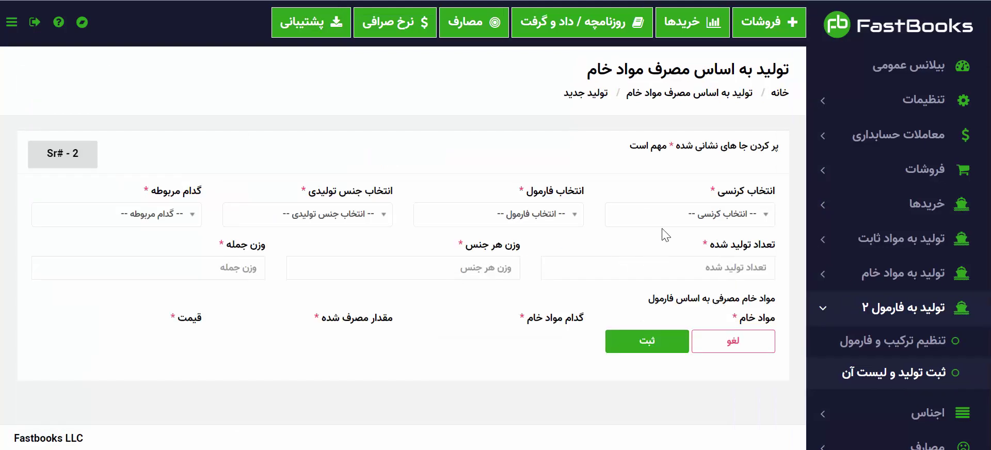
{"action": "left_click", "coordinate": [677, 212]}
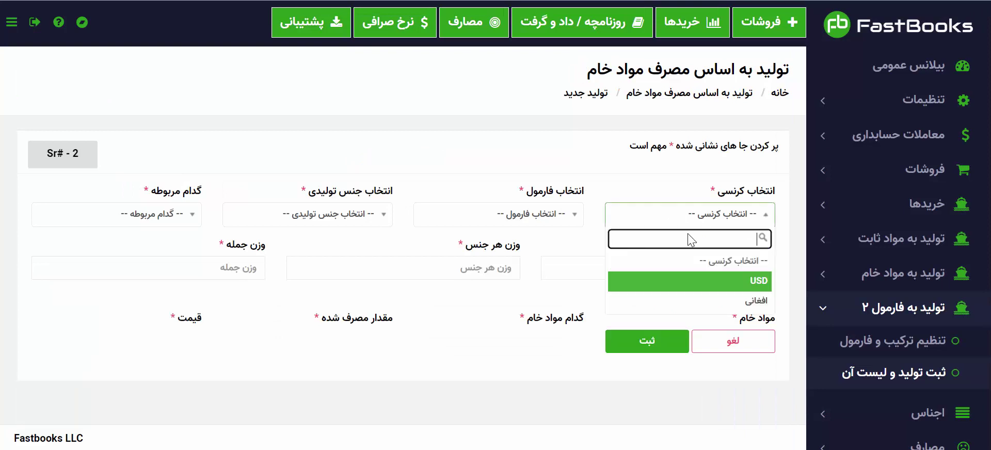
{"action": "left_click", "coordinate": [688, 299]}
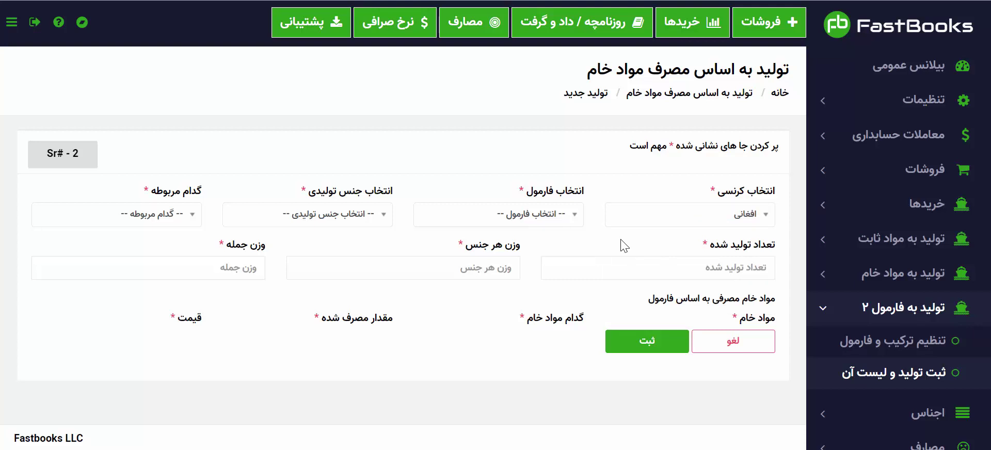
{"action": "left_click", "coordinate": [622, 225]}
{"action": "left_click", "coordinate": [706, 303]}
- Select the formula for the 200-litre blue tank and choose تانکی ۲۰۰ لیتره رنگ ابی as the produced item
{"action": "left_click", "coordinate": [513, 213]}
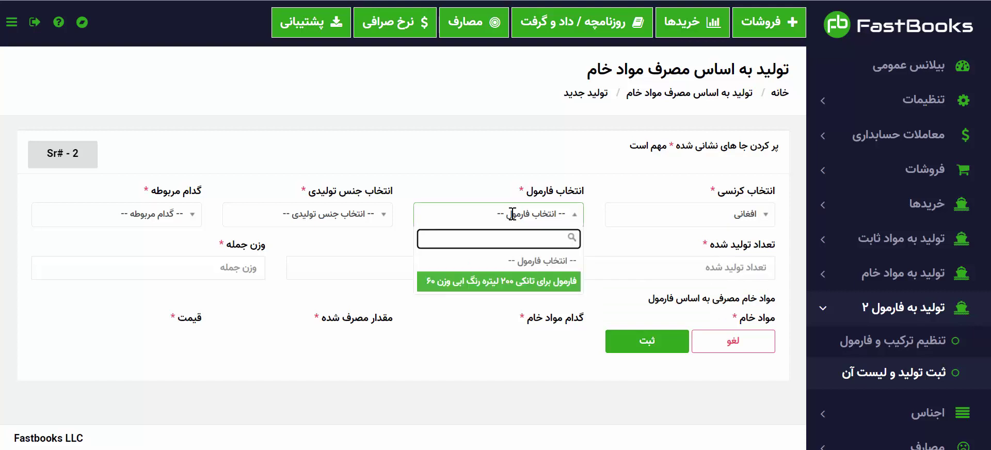
{"action": "left_click", "coordinate": [499, 283]}
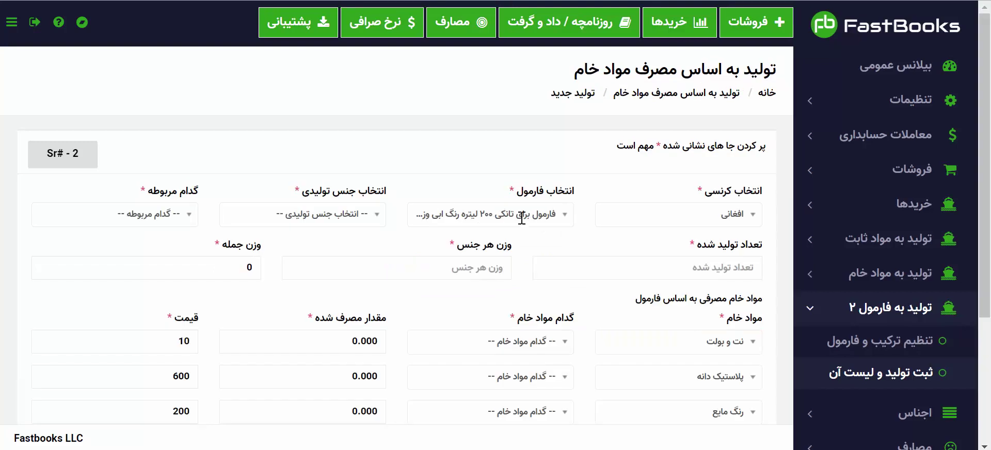
{"action": "left_click", "coordinate": [346, 213]}
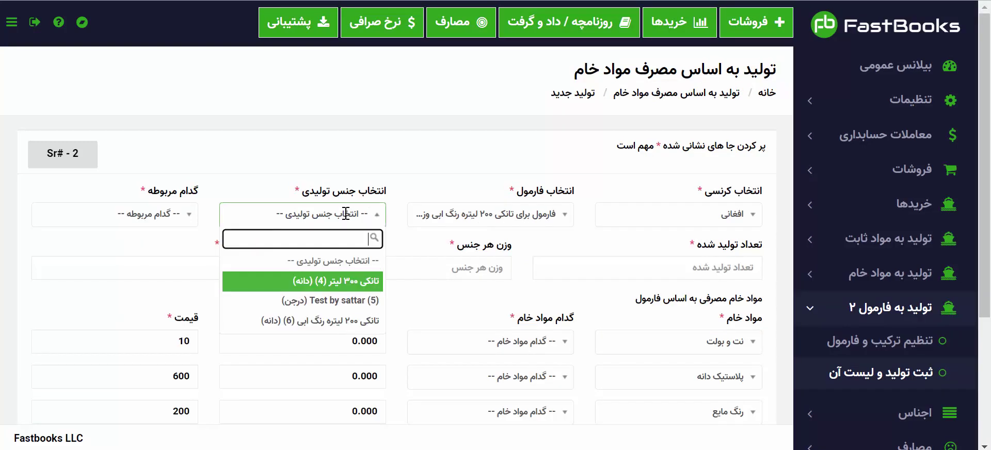
{"action": "left_click", "coordinate": [315, 327]}
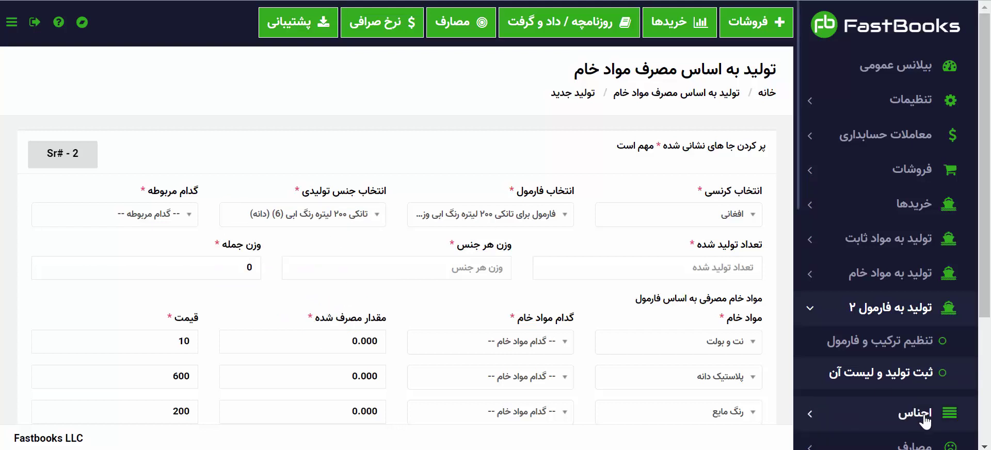
- Check the stock figures of تانکی ۲۰۰ لیتره رنگ ابی in the goods list under اجناس
{"action": "left_click", "coordinate": [868, 420]}
{"action": "scroll", "coordinate": [877, 310], "scroll_direction": "down", "scroll_amount": 3}
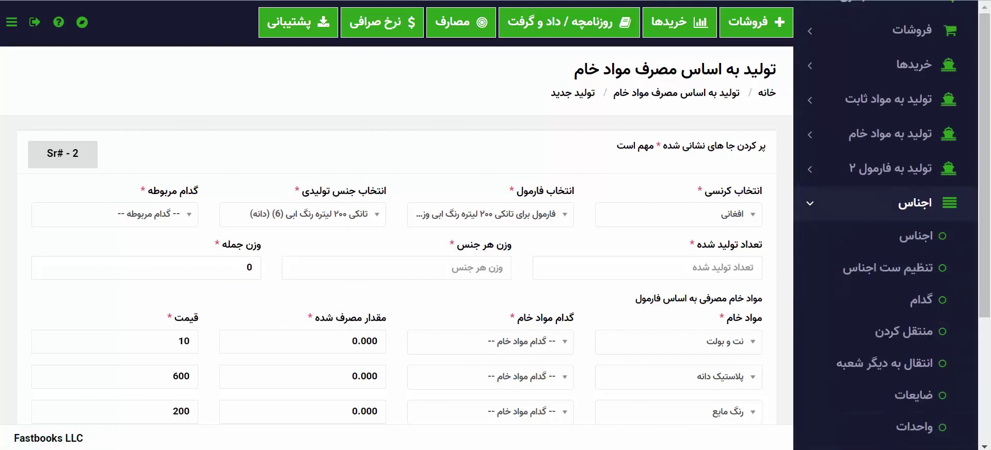
{"action": "scroll", "coordinate": [409, 230], "scroll_direction": "down", "scroll_amount": 5}
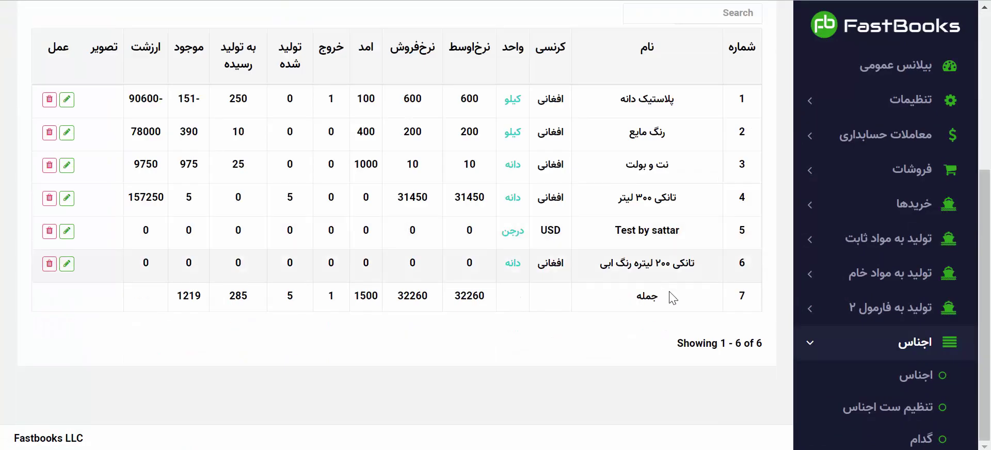
{"action": "left_click_drag", "start_coordinate": [691, 265], "coordinate": [431, 250]}
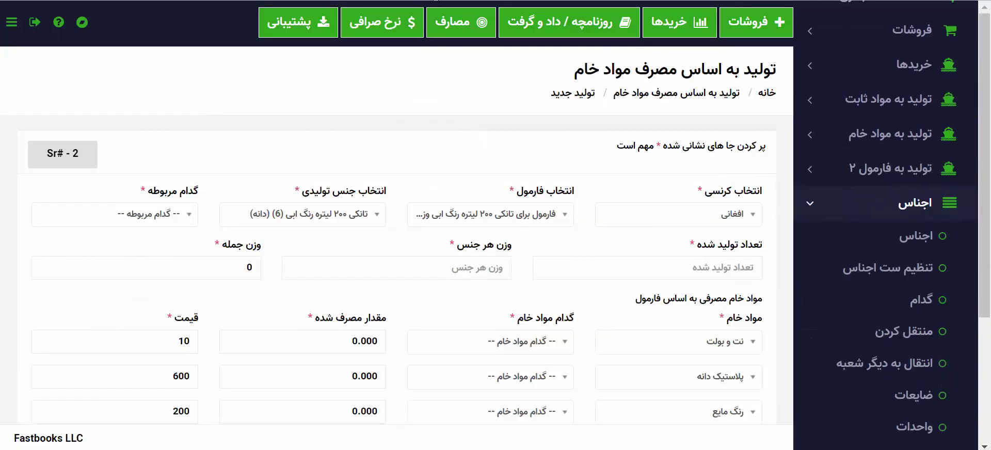
- Choose مواد ثابت as the warehouse for the produced tank in the production record
{"action": "scroll", "coordinate": [443, 290], "scroll_direction": "down", "scroll_amount": 2}
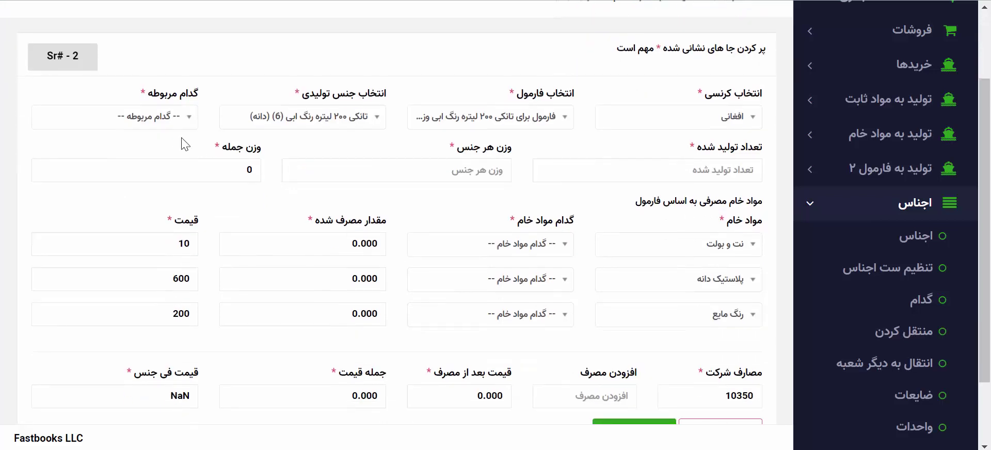
{"action": "left_click", "coordinate": [153, 116]}
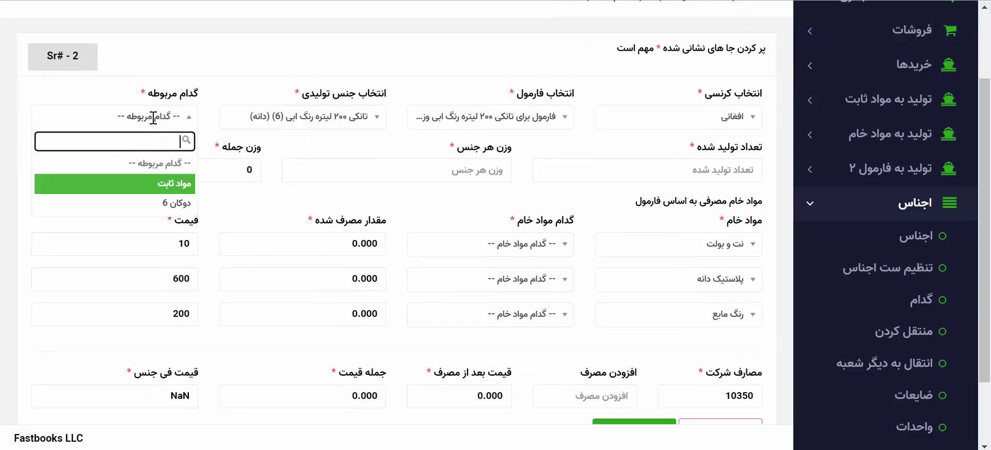
{"action": "left_click", "coordinate": [167, 192]}
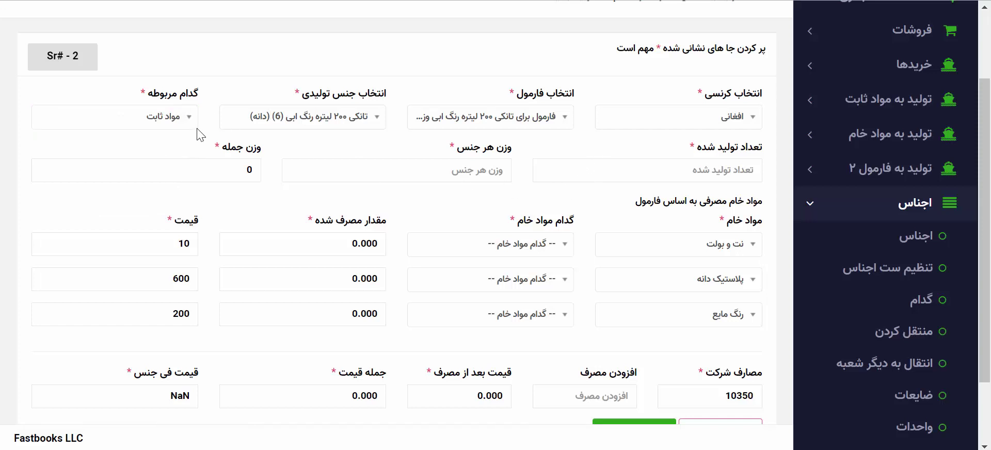
{"action": "left_click", "coordinate": [180, 120]}
{"action": "left_click", "coordinate": [181, 122]}
- Set the produced quantity to 30 and the weight of each item to 60
{"action": "left_click", "coordinate": [650, 178]}
{"action": "type", "text": "30"}
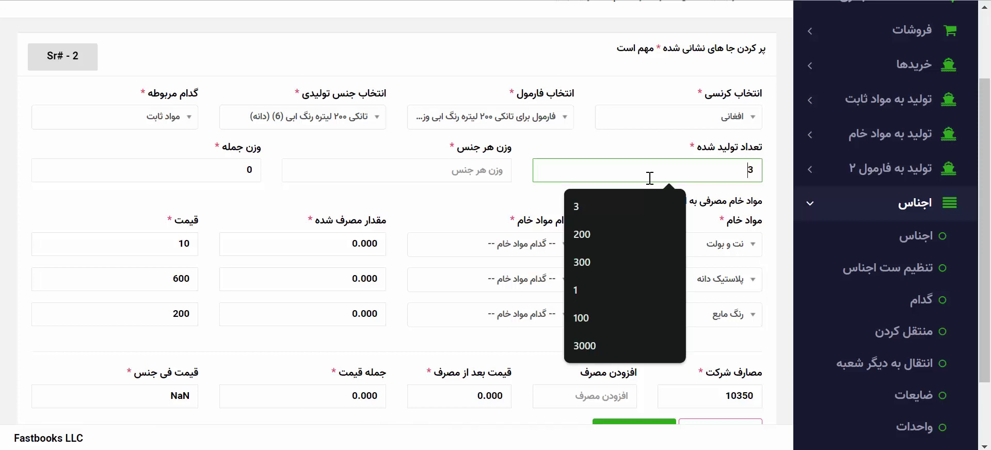
{"action": "left_click", "coordinate": [458, 177]}
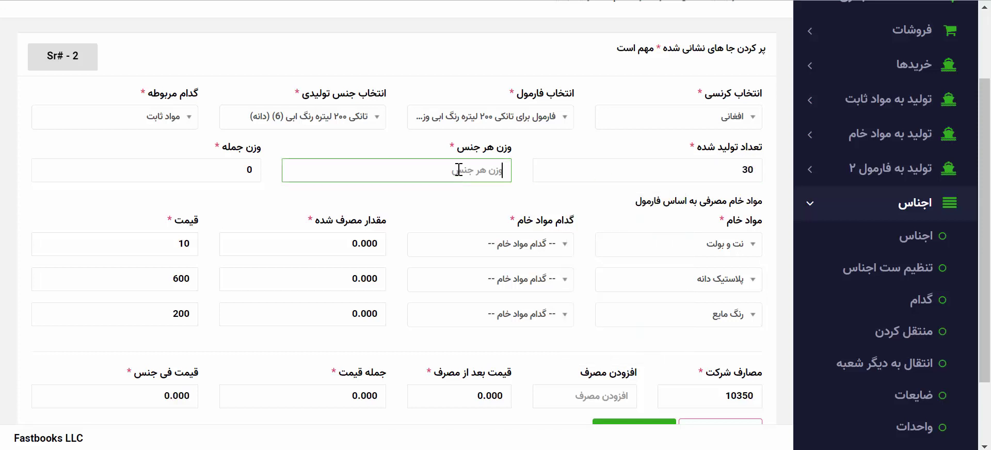
{"action": "left_click", "coordinate": [453, 116]}
{"action": "left_click", "coordinate": [453, 115]}
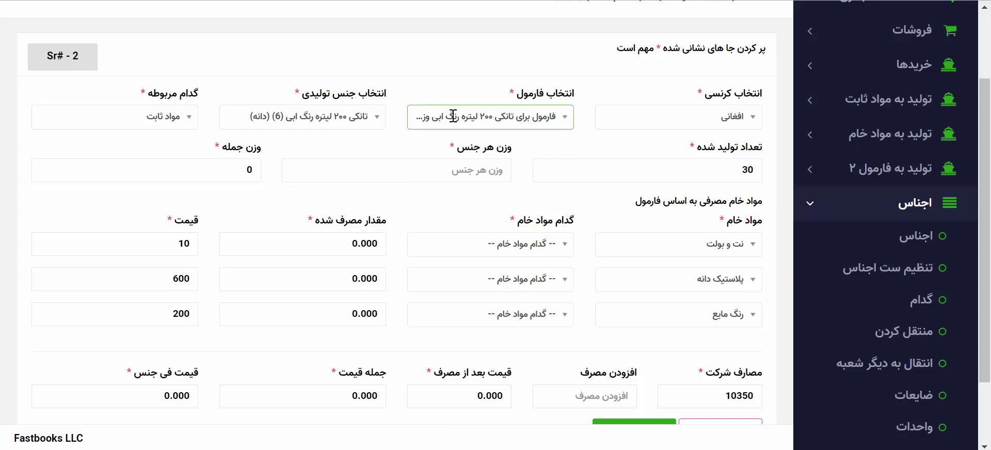
{"action": "left_click", "coordinate": [463, 175]}
{"action": "type", "text": "60"}
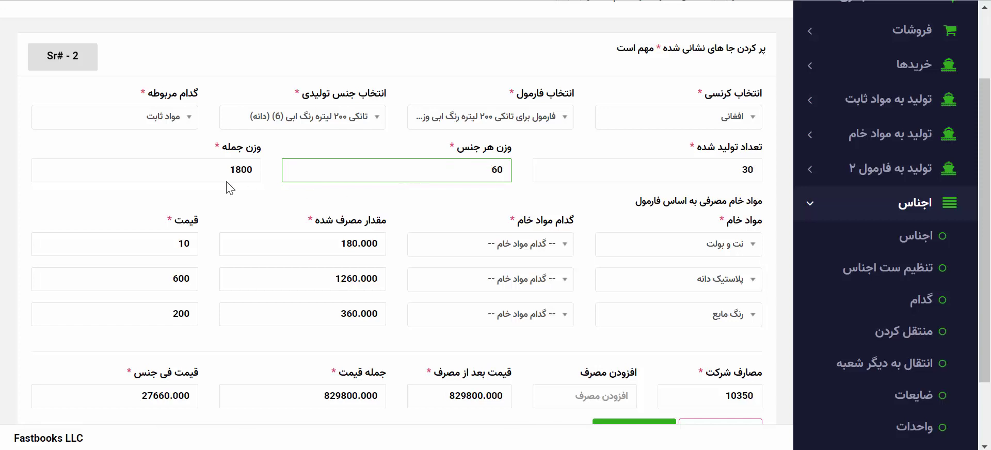
- Choose مواد خام as the source warehouse for نت و بولت, پلاستیک دانه and رنگ مایع
{"action": "scroll", "coordinate": [265, 198], "scroll_direction": "down", "scroll_amount": 2}
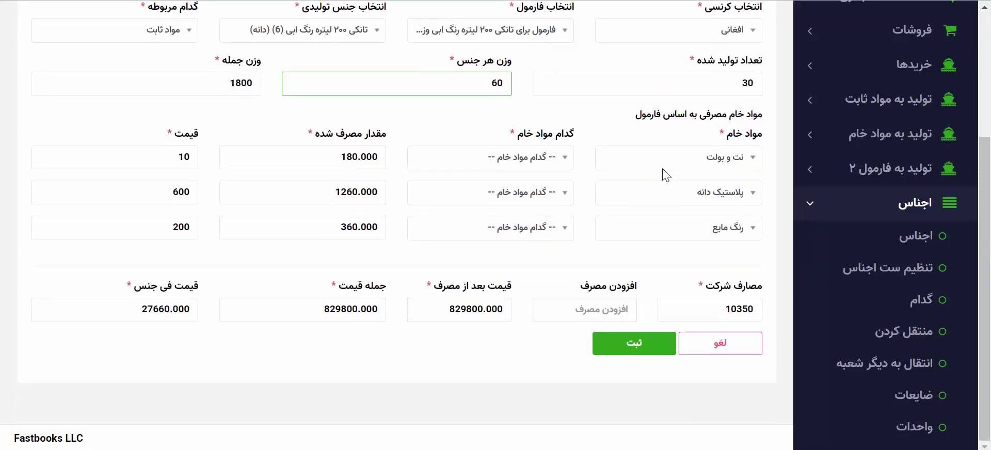
{"action": "left_click", "coordinate": [527, 156]}
{"action": "left_click", "coordinate": [534, 234]}
{"action": "left_click", "coordinate": [528, 192]}
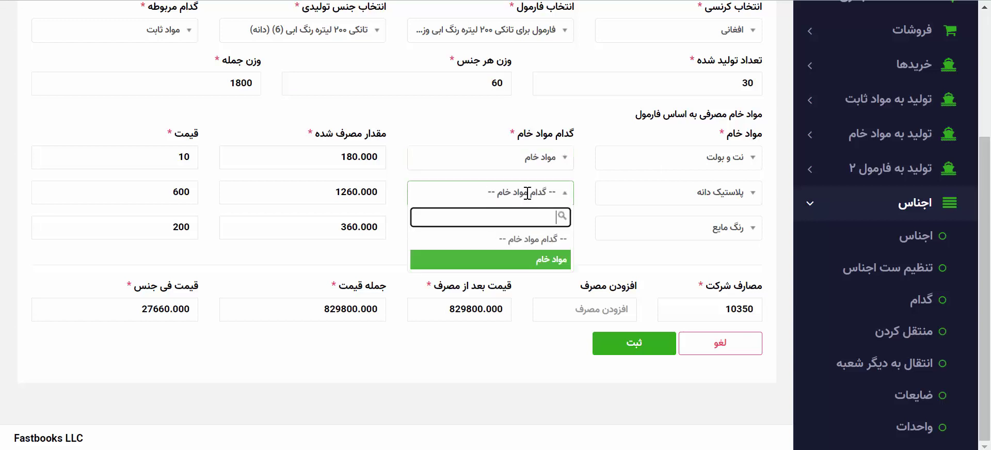
{"action": "left_click", "coordinate": [534, 259]}
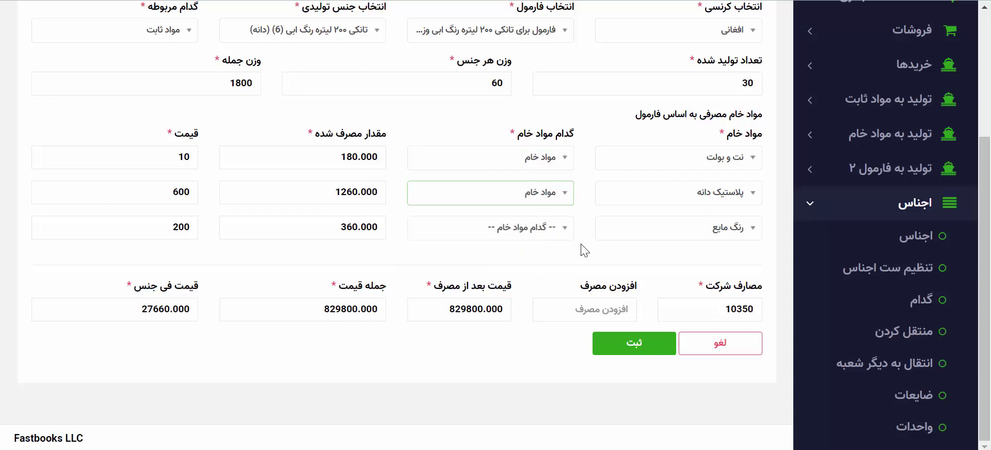
{"action": "left_click", "coordinate": [537, 227]}
{"action": "left_click", "coordinate": [542, 299]}
{"action": "left_click", "coordinate": [535, 164]}
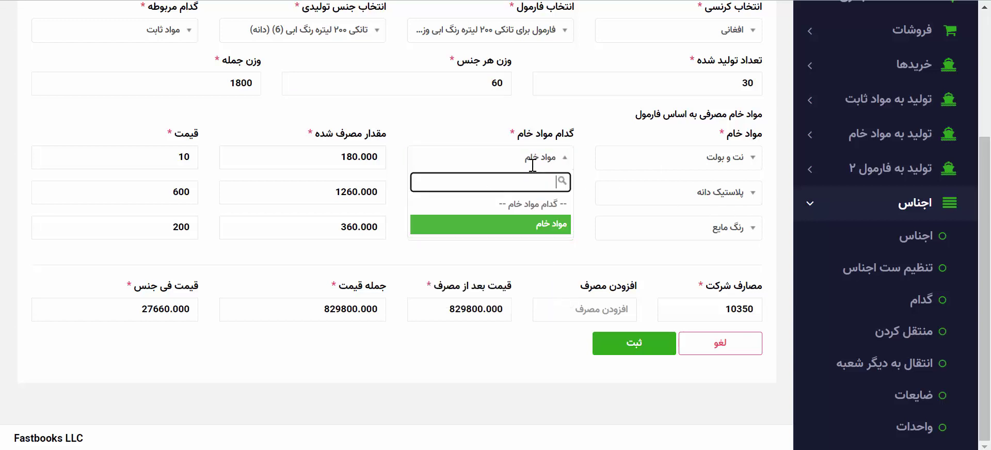
{"action": "left_click", "coordinate": [532, 165]}
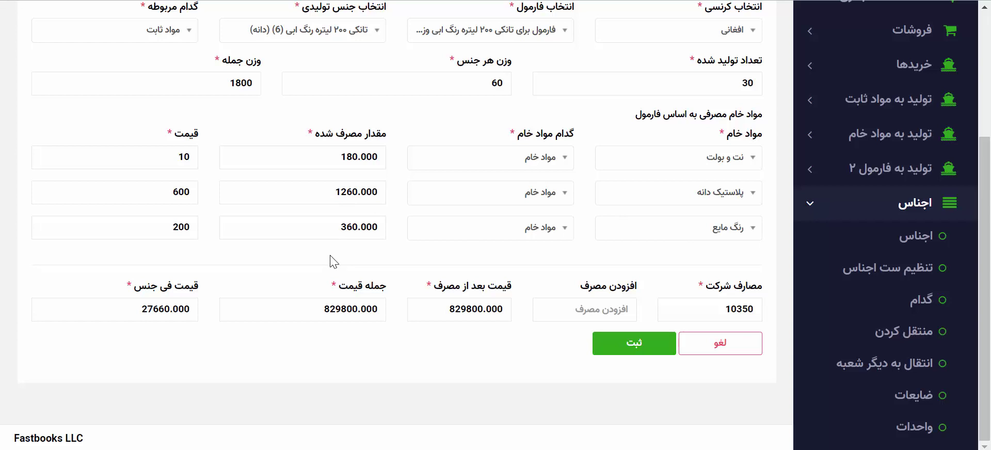
- Review the record's formula, produced item, total weight, raw material consumption and cost per item
{"action": "scroll", "coordinate": [330, 258], "scroll_direction": "up", "scroll_amount": 2}
{"action": "left_click", "coordinate": [468, 94]}
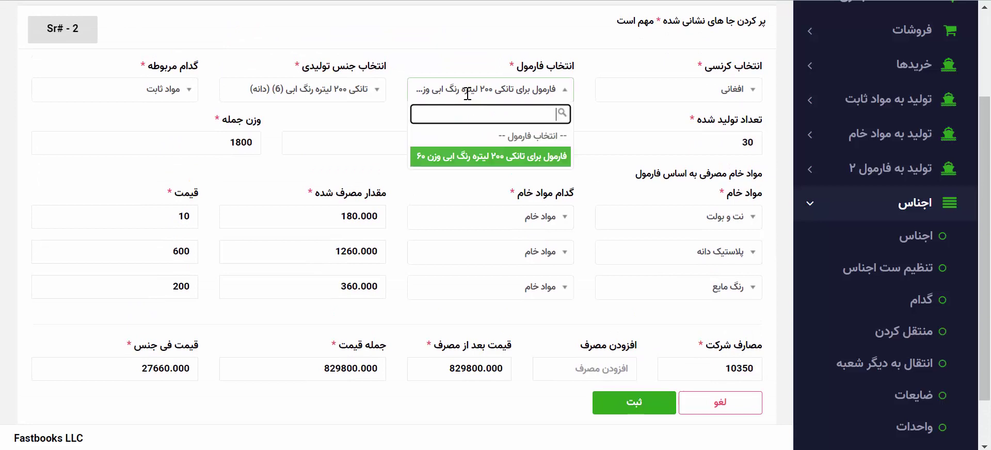
{"action": "left_click", "coordinate": [468, 94]}
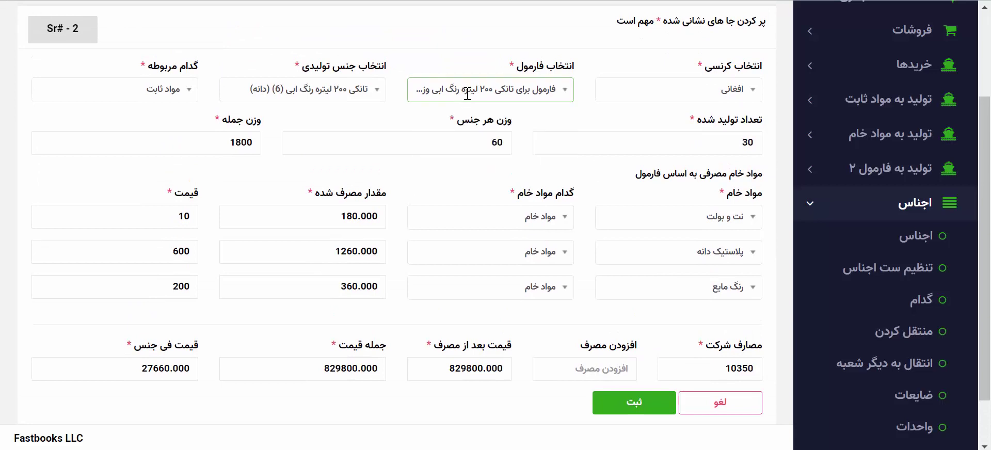
{"action": "left_click", "coordinate": [329, 91]}
{"action": "left_click", "coordinate": [328, 91]}
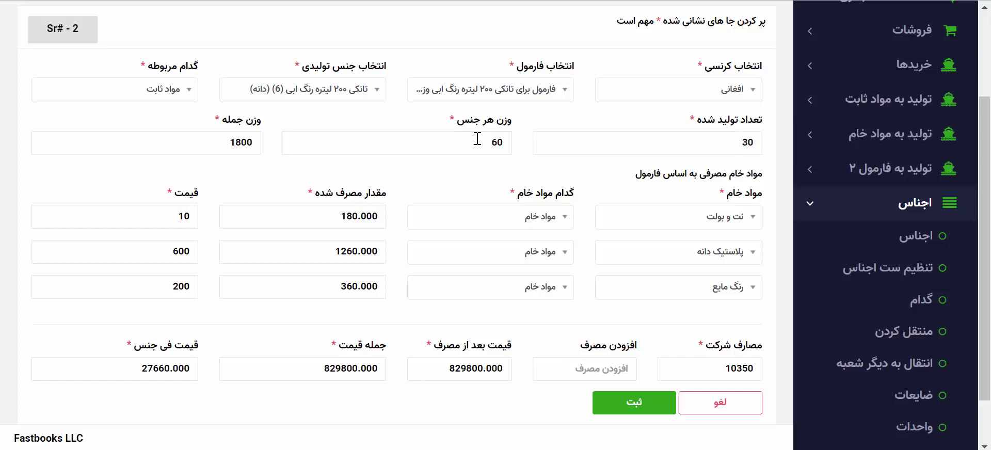
{"action": "scroll", "coordinate": [478, 138], "scroll_direction": "down", "scroll_amount": 2}
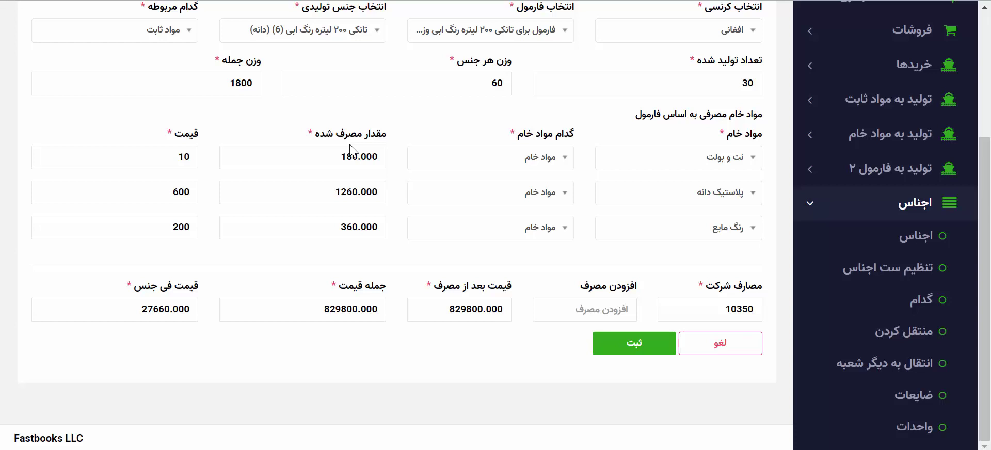
{"action": "scroll", "coordinate": [350, 150], "scroll_direction": "up", "scroll_amount": 3}
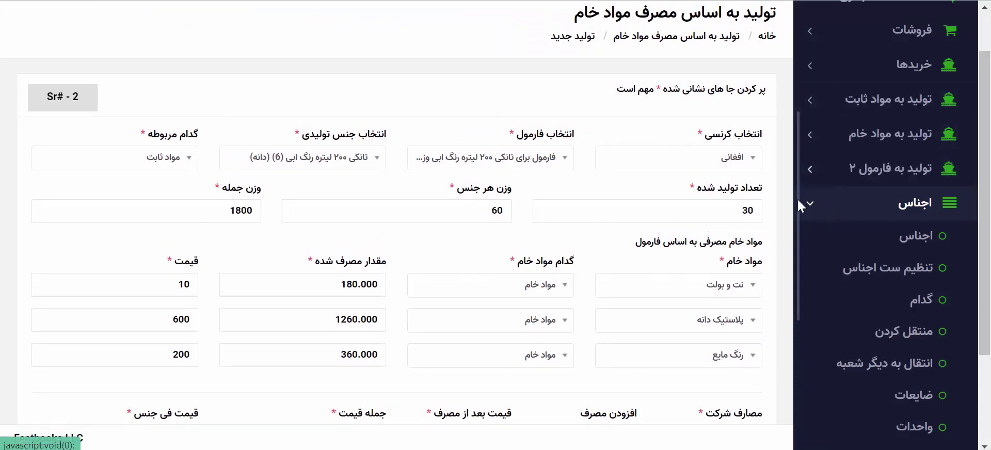
{"action": "scroll", "coordinate": [541, 244], "scroll_direction": "down", "scroll_amount": 3}
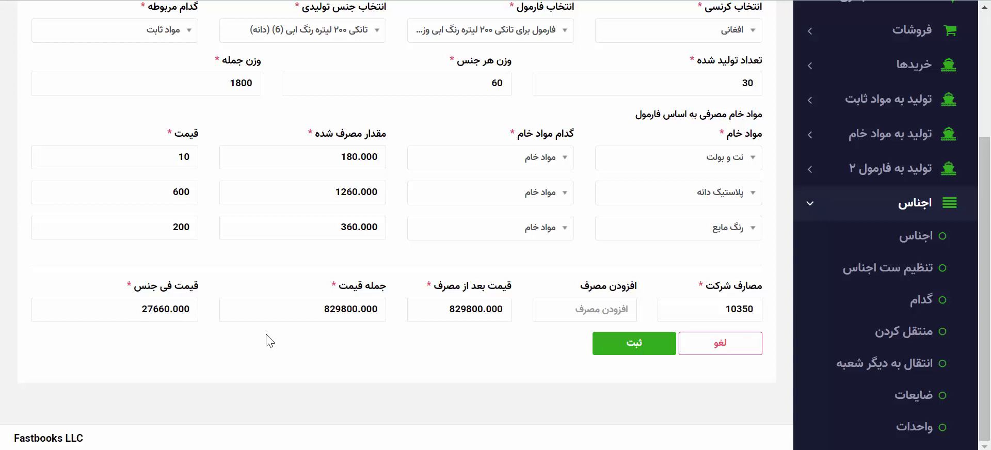
{"action": "key", "text": "Return"}
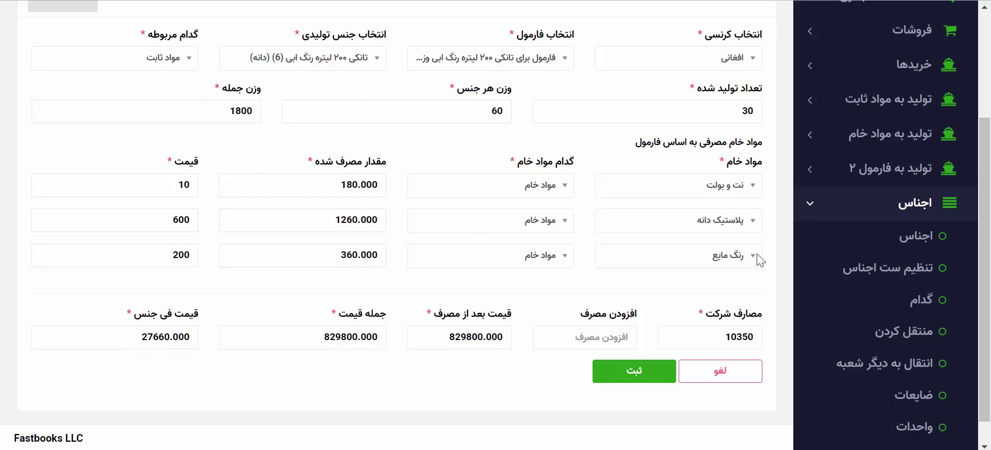
{"action": "left_click", "coordinate": [917, 236]}
- Try a weight of 30 per item to compare the raw material amounts and cost, and set it back to 60
{"action": "double_click", "coordinate": [488, 112]}
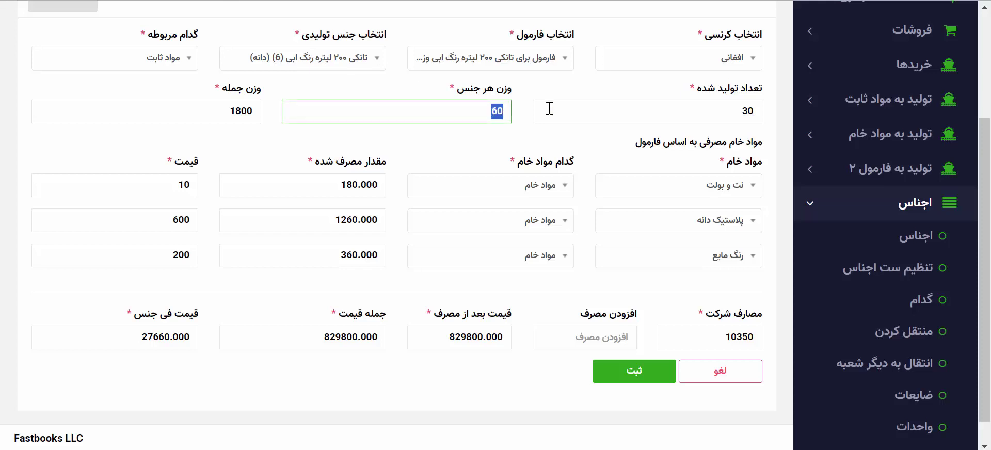
{"action": "type", "text": "30"}
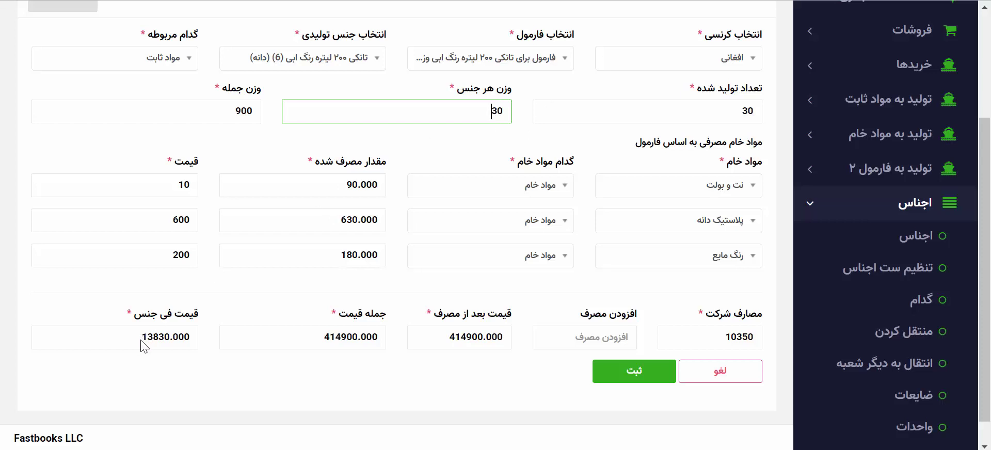
{"action": "left_click_drag", "start_coordinate": [469, 111], "coordinate": [527, 120]}
{"action": "type", "text": "60"}
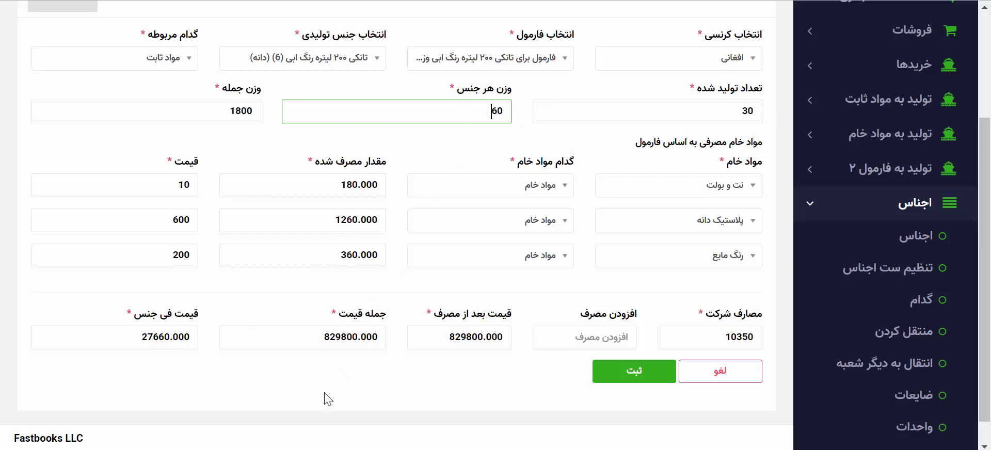
- Save the production record for the 200-litre blue tank
{"action": "left_click", "coordinate": [305, 396]}
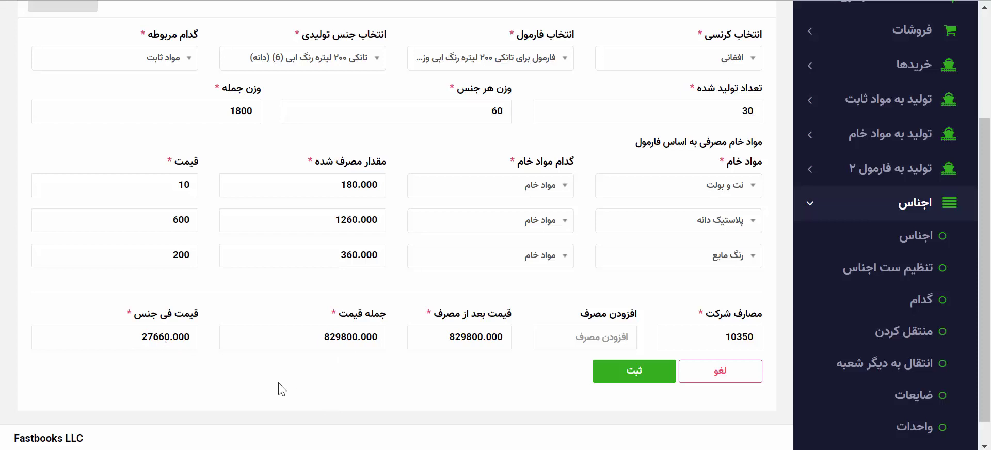
{"action": "scroll", "coordinate": [278, 383], "scroll_direction": "down", "scroll_amount": 1}
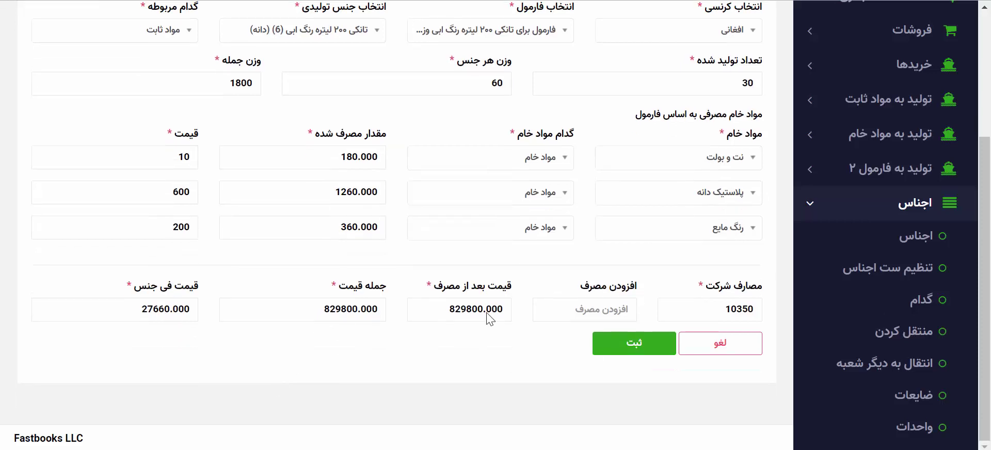
{"action": "left_click", "coordinate": [626, 343]}
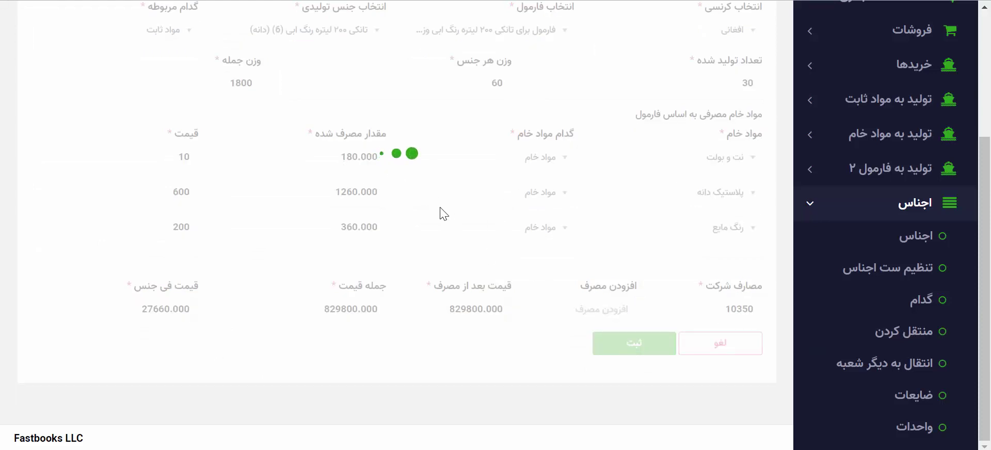
{"action": "scroll", "coordinate": [429, 212], "scroll_direction": "up", "scroll_amount": 2}
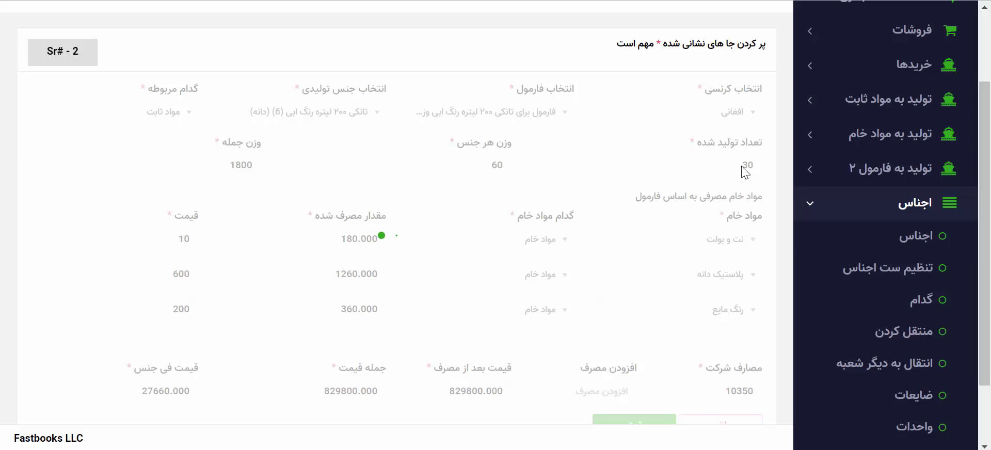
- Refresh the goods list and check the produced quantity of تانکی ۲۰۰ لیتره رنگ ابی
{"action": "key", "text": "F5"}
{"action": "left_click", "coordinate": [562, 89]}
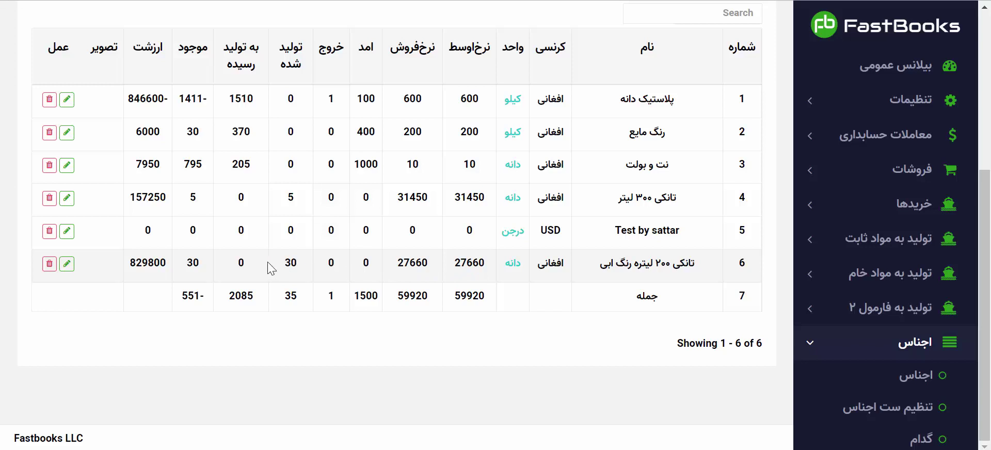
{"action": "left_click_drag", "start_coordinate": [283, 267], "coordinate": [310, 267]}
{"action": "left_click", "coordinate": [310, 267]}
- Filter the goods list by the type فروشات and examine the 200-litre tank's stock and average rate
{"action": "scroll", "coordinate": [465, 232], "scroll_direction": "up", "scroll_amount": 5}
{"action": "scroll", "coordinate": [538, 305], "scroll_direction": "down", "scroll_amount": 1}
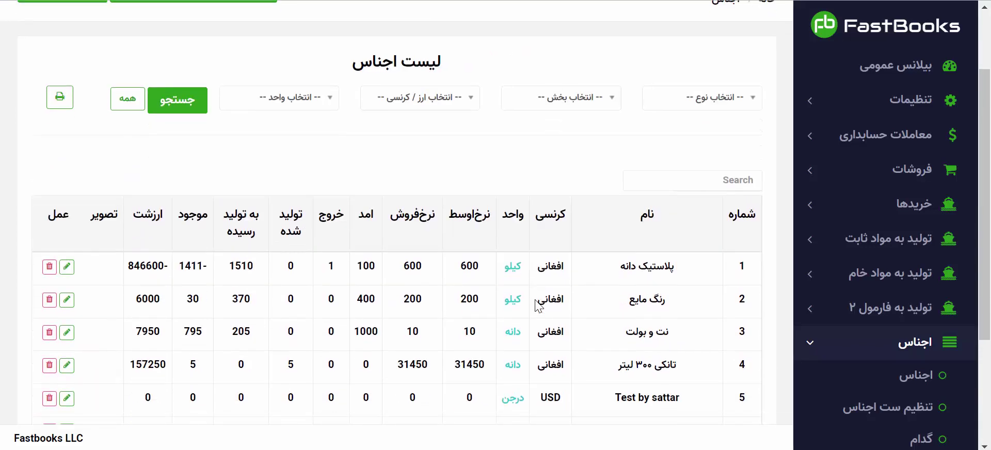
{"action": "scroll", "coordinate": [539, 305], "scroll_direction": "up", "scroll_amount": 1}
{"action": "left_click", "coordinate": [681, 144]}
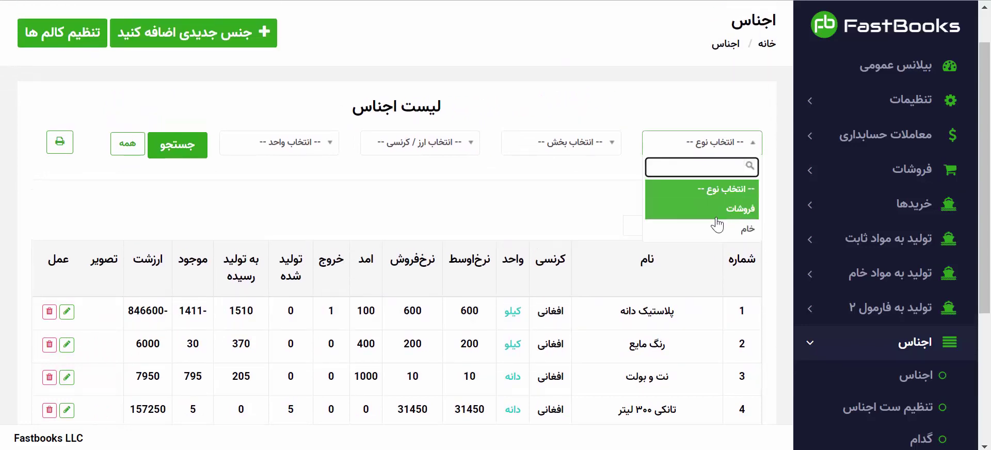
{"action": "left_click", "coordinate": [717, 217]}
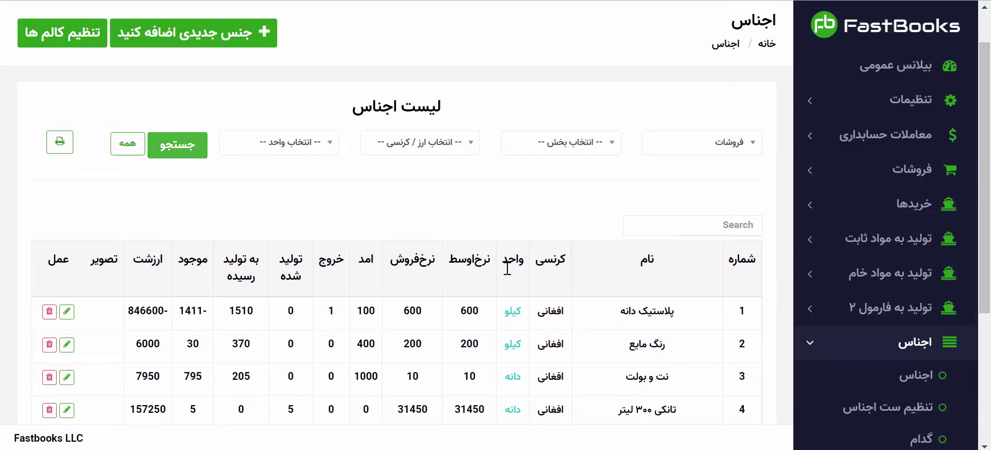
{"action": "scroll", "coordinate": [507, 268], "scroll_direction": "down", "scroll_amount": 2}
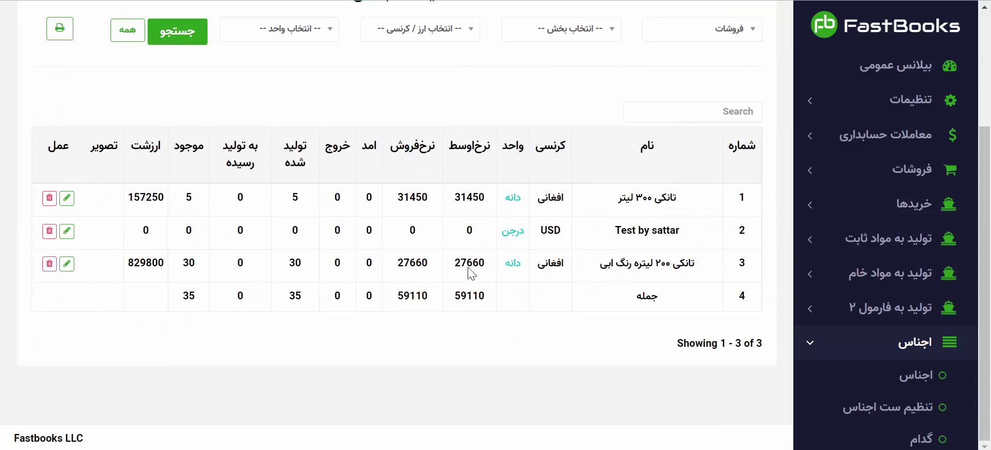
- Filter the goods list by the type خام to view the raw materials
{"action": "left_click", "coordinate": [666, 33]}
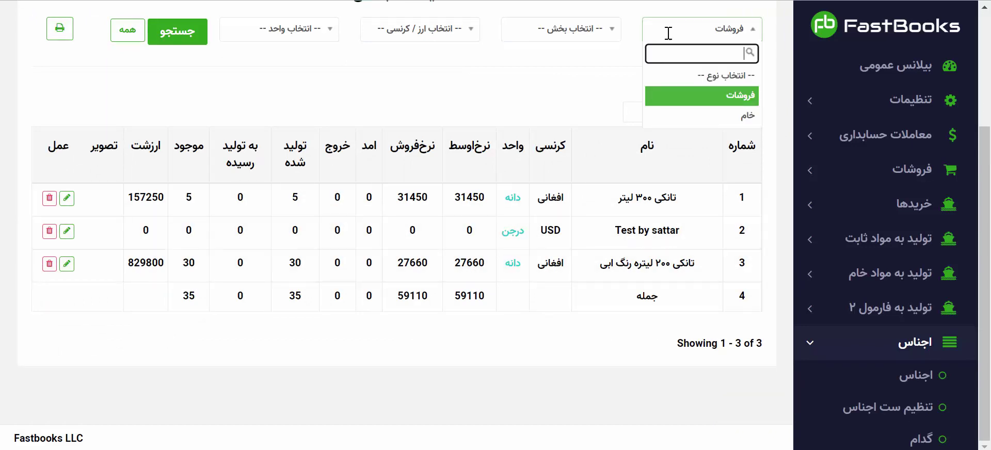
{"action": "left_click", "coordinate": [708, 120]}
{"action": "left_click", "coordinate": [182, 44]}
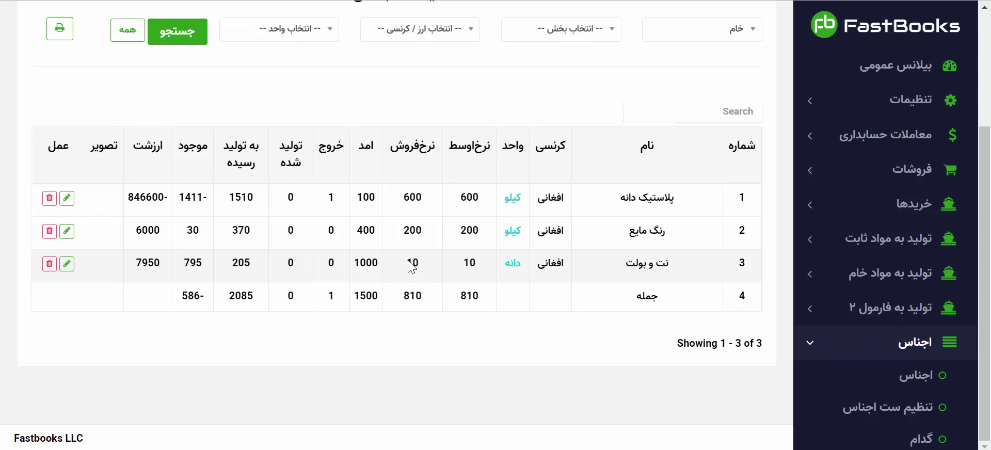
- Filter the goods list by the type فروشات to view the sale items
{"action": "scroll", "coordinate": [411, 266], "scroll_direction": "up", "scroll_amount": 3}
{"action": "left_click", "coordinate": [671, 109]}
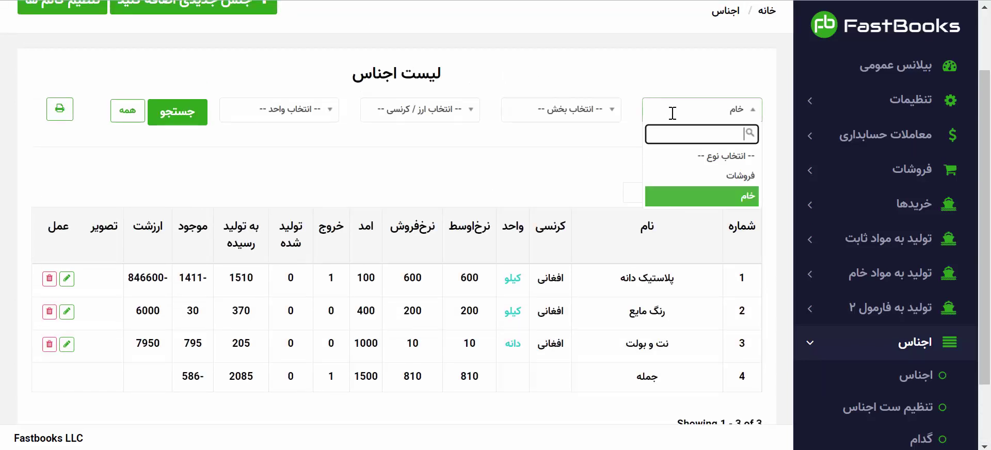
{"action": "left_click", "coordinate": [695, 177]}
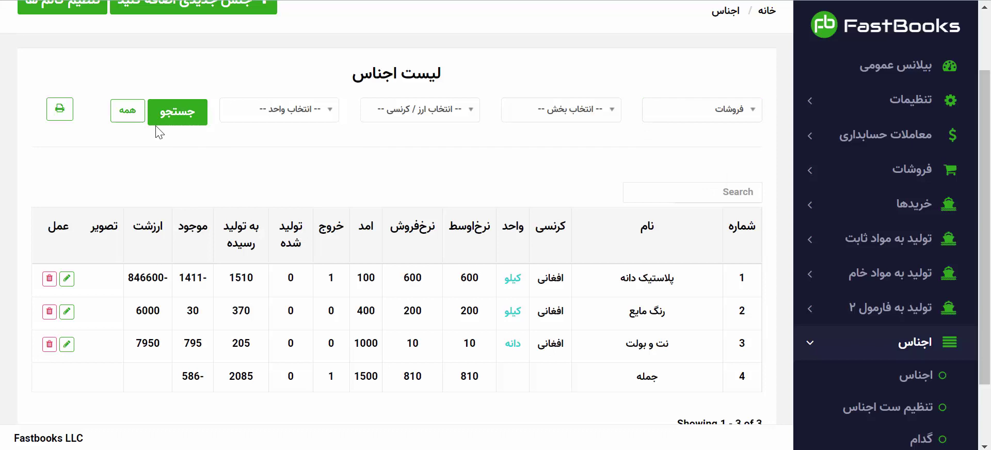
{"action": "left_click", "coordinate": [190, 122]}
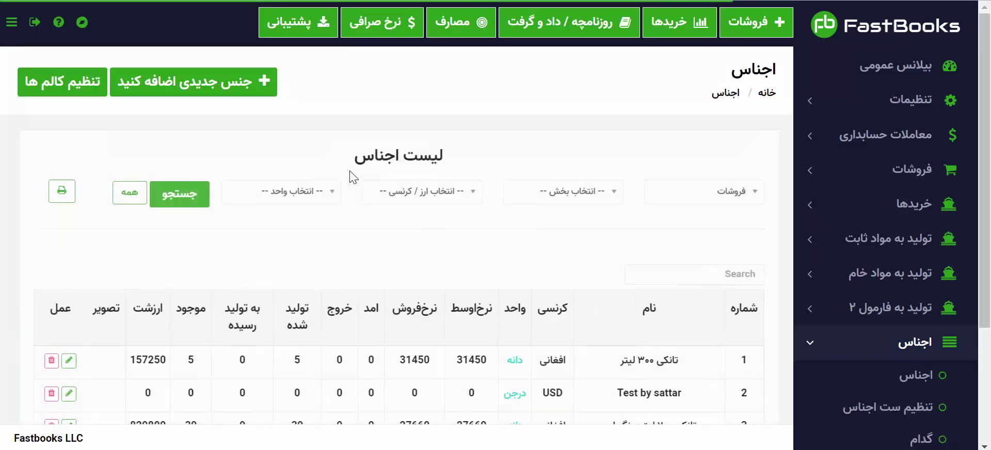
{"action": "scroll", "coordinate": [351, 177], "scroll_direction": "down", "scroll_amount": 3}
{"action": "scroll", "coordinate": [351, 177], "scroll_direction": "up", "scroll_amount": 3}
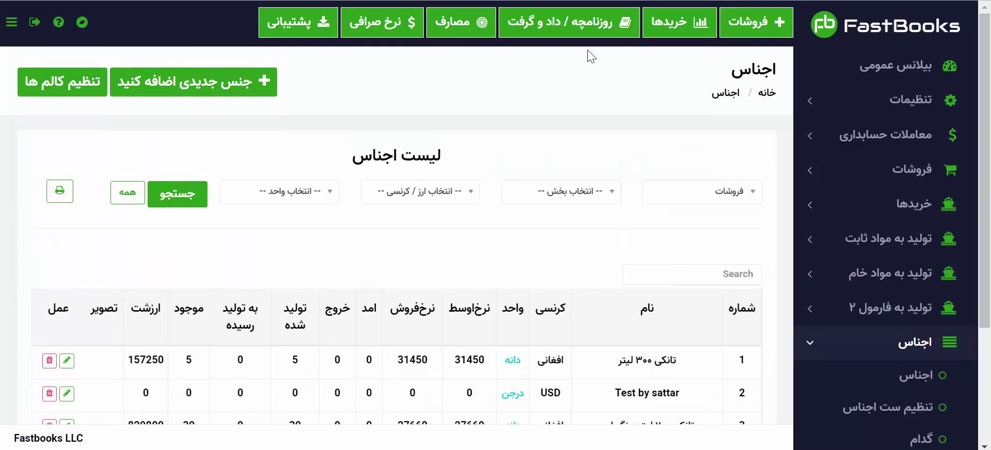
- Start a new sale in the currency افغانی and choose the client's account
{"action": "left_click", "coordinate": [754, 32]}
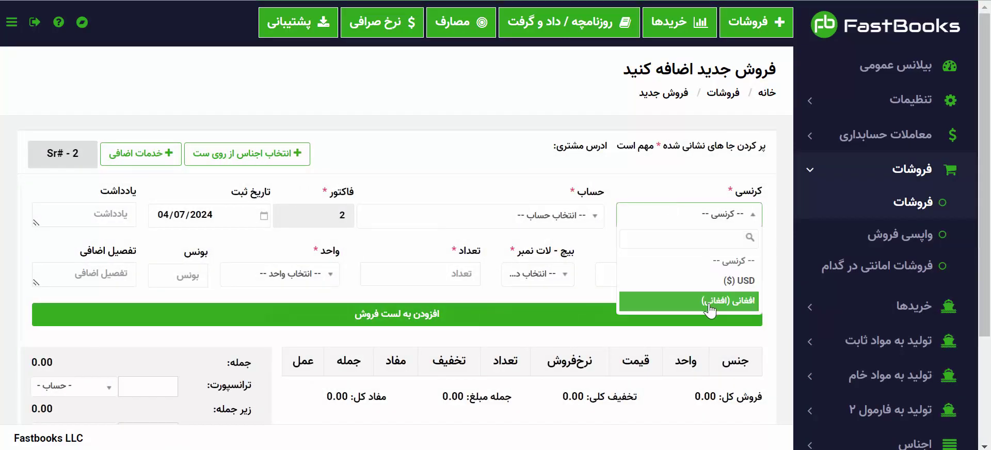
{"action": "left_click", "coordinate": [714, 299]}
{"action": "left_click", "coordinate": [531, 215]}
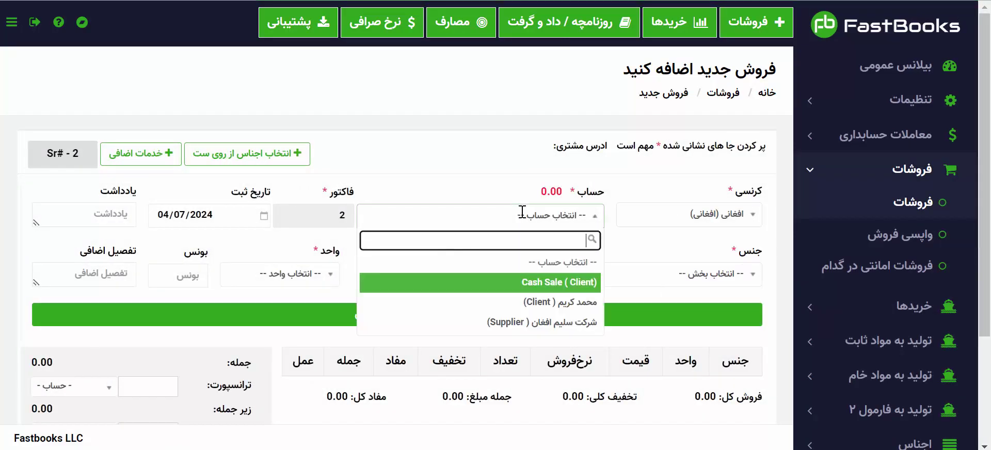
{"action": "left_click", "coordinate": [534, 305]}
- Add one unit of تانکی ۲۰۰ لیتره رنگ ابی to the sale list
{"action": "left_click", "coordinate": [701, 275]}
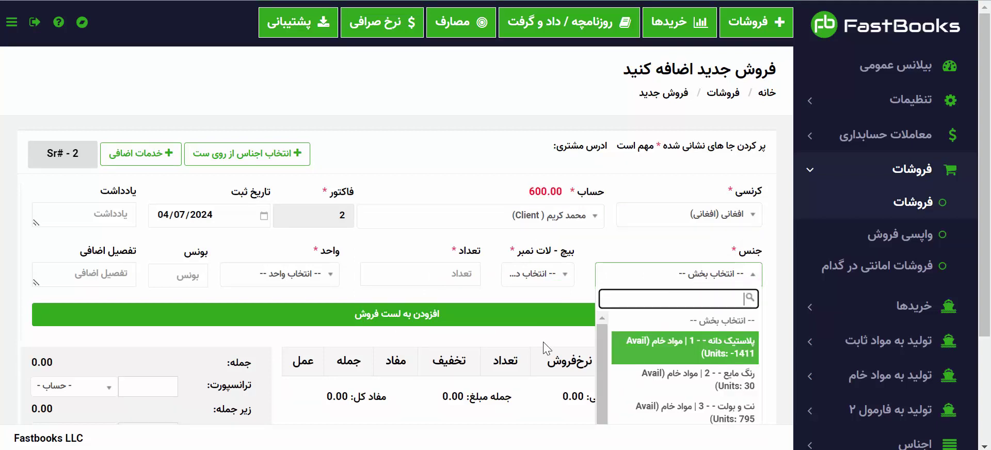
{"action": "scroll", "coordinate": [699, 279], "scroll_direction": "down", "scroll_amount": 4}
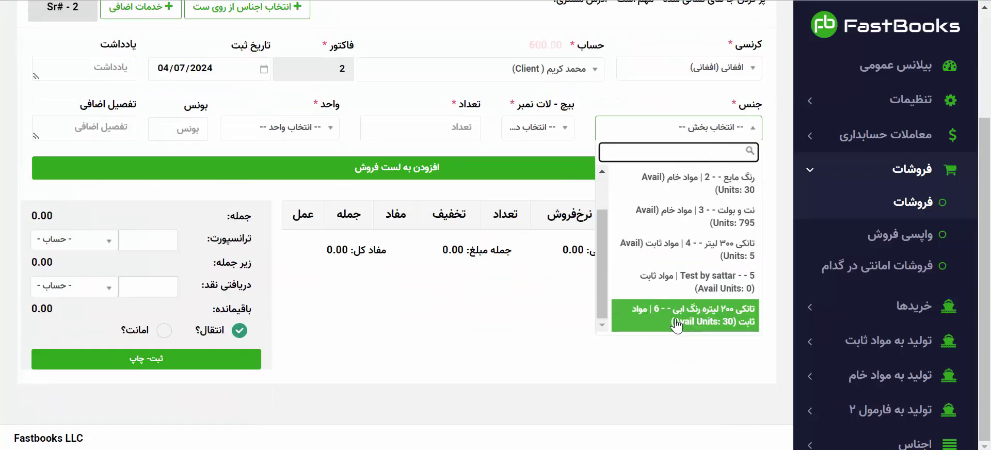
{"action": "left_click", "coordinate": [676, 324]}
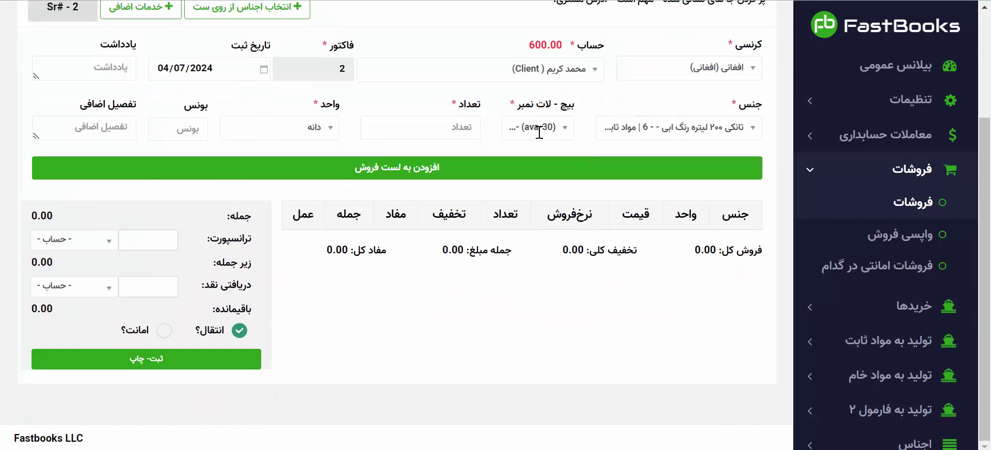
{"action": "left_click", "coordinate": [435, 124]}
{"action": "left_click", "coordinate": [366, 163]}
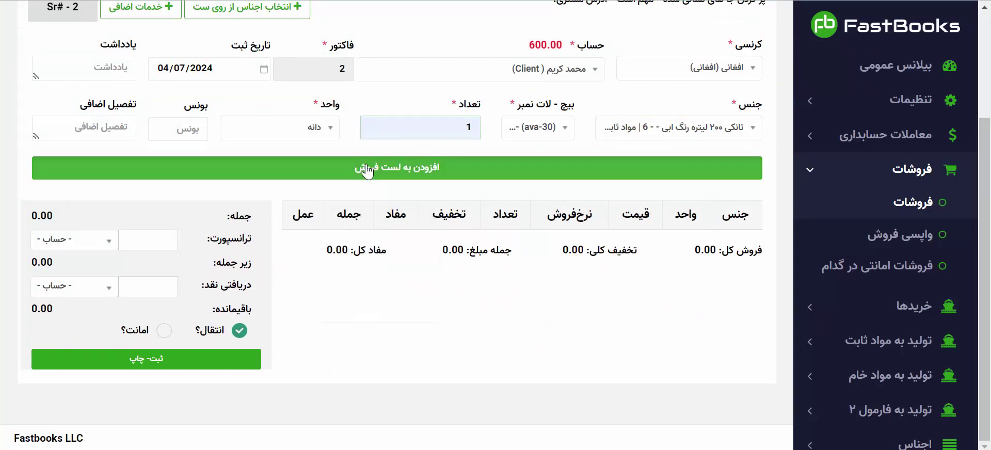
{"action": "left_click", "coordinate": [367, 168]}
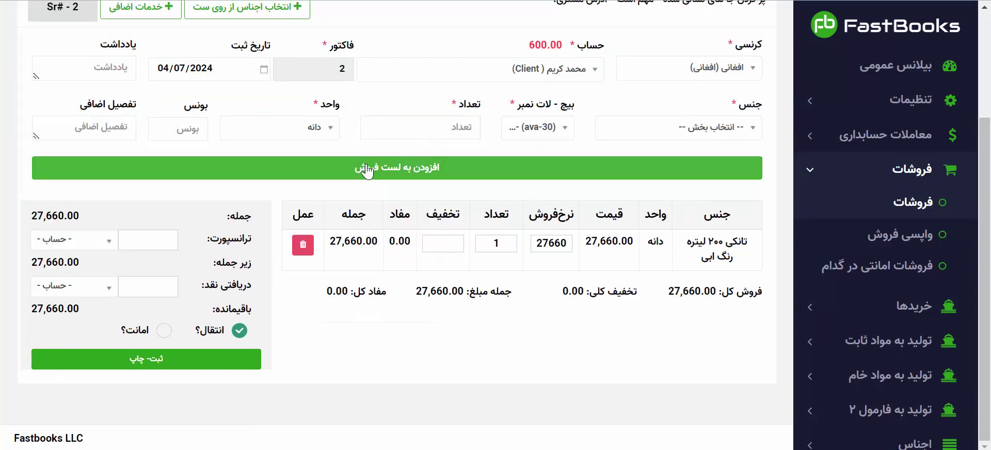
- Set the tank's sale rate to 30000, check the total profit and save the sale
{"action": "double_click", "coordinate": [564, 247]}
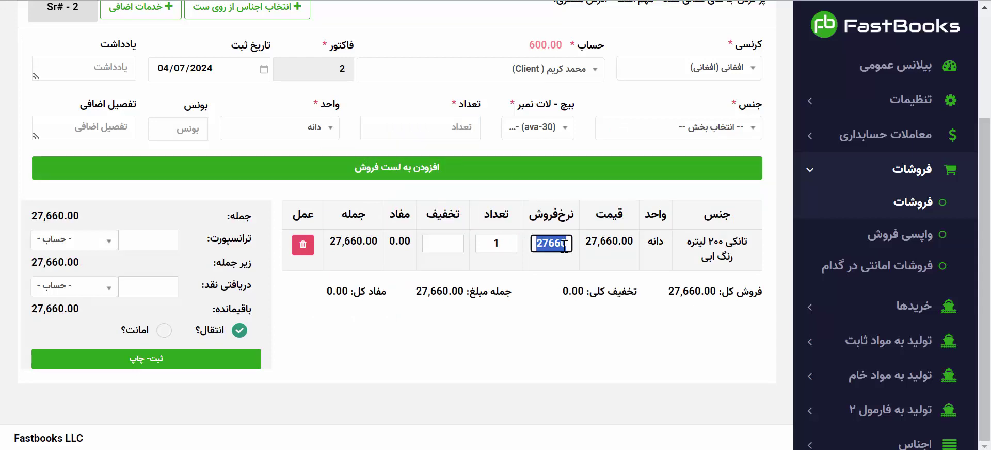
{"action": "type", "text": "30000"}
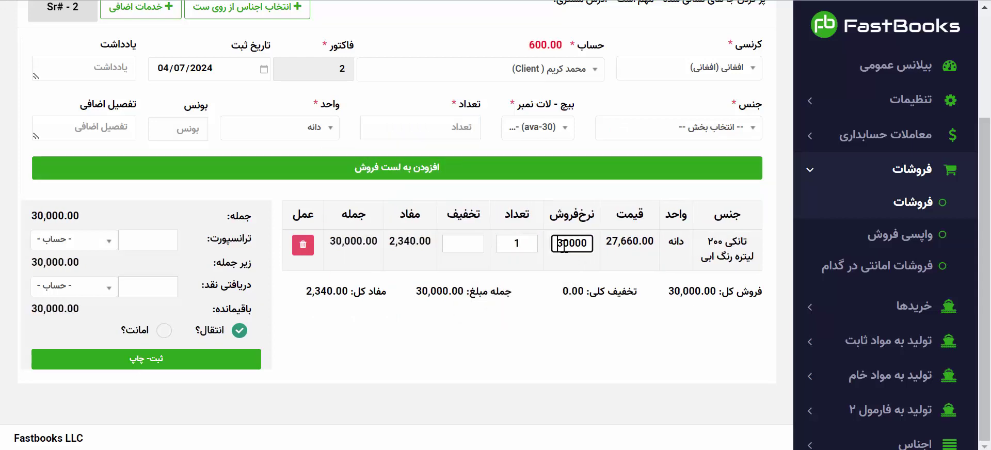
{"action": "left_click", "coordinate": [534, 345]}
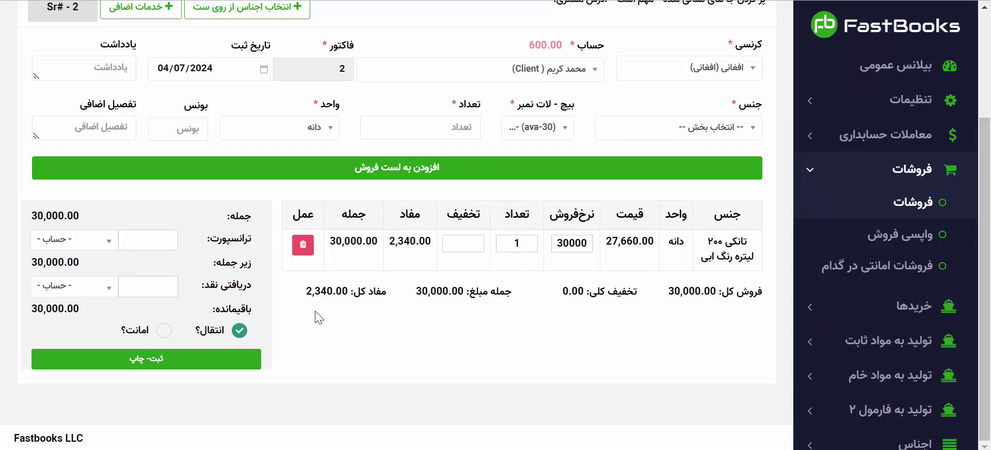
{"action": "left_click_drag", "start_coordinate": [301, 296], "coordinate": [334, 292]}
{"action": "left_click", "coordinate": [343, 328]}
{"action": "left_click", "coordinate": [166, 368]}
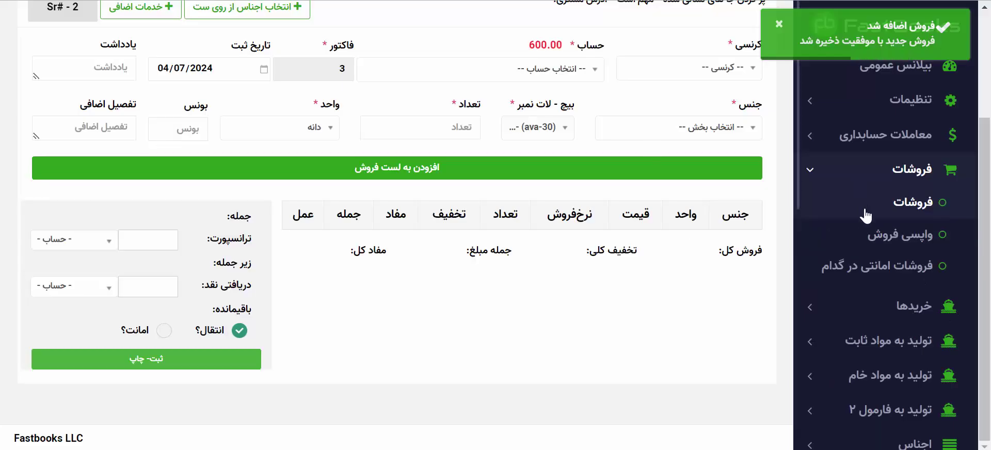
- Leave the sale form and open the goods list at the 200-litre blue tank's row
{"action": "left_click", "coordinate": [822, 170]}
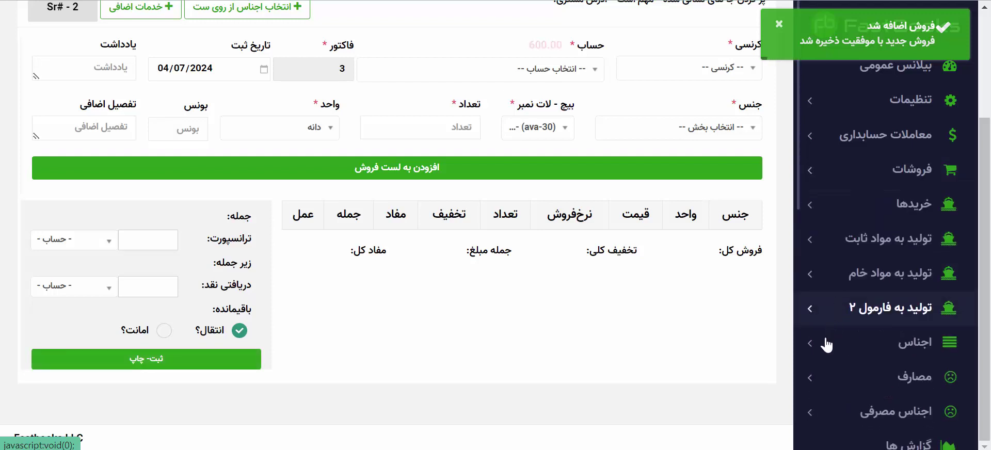
{"action": "left_click", "coordinate": [826, 344]}
{"action": "left_click", "coordinate": [916, 375]}
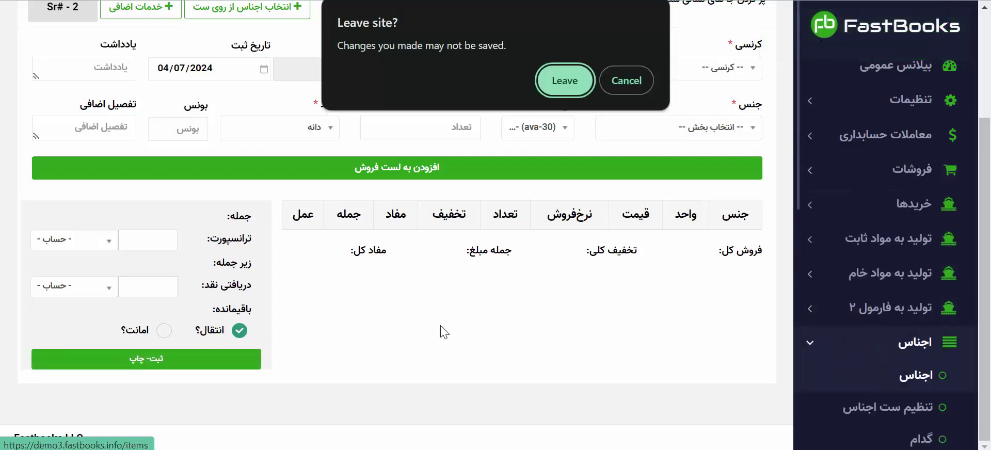
{"action": "left_click", "coordinate": [547, 95]}
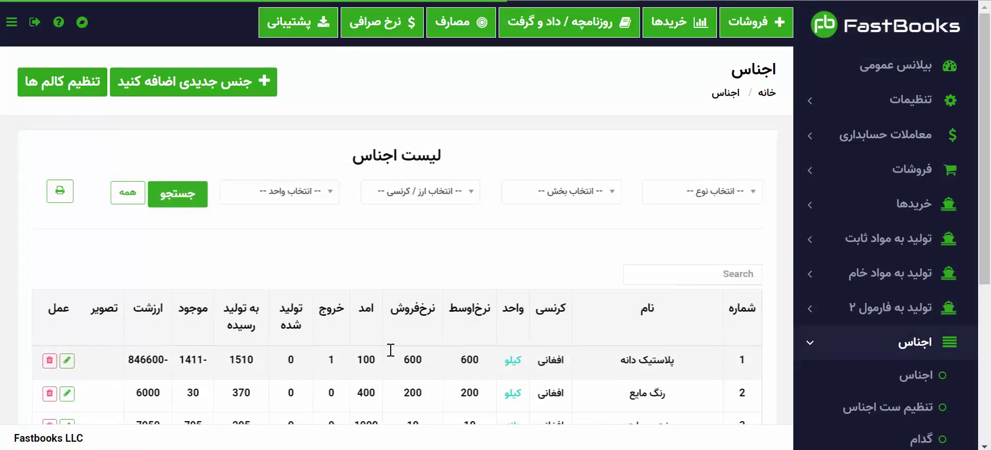
{"action": "scroll", "coordinate": [390, 351], "scroll_direction": "down", "scroll_amount": 5}
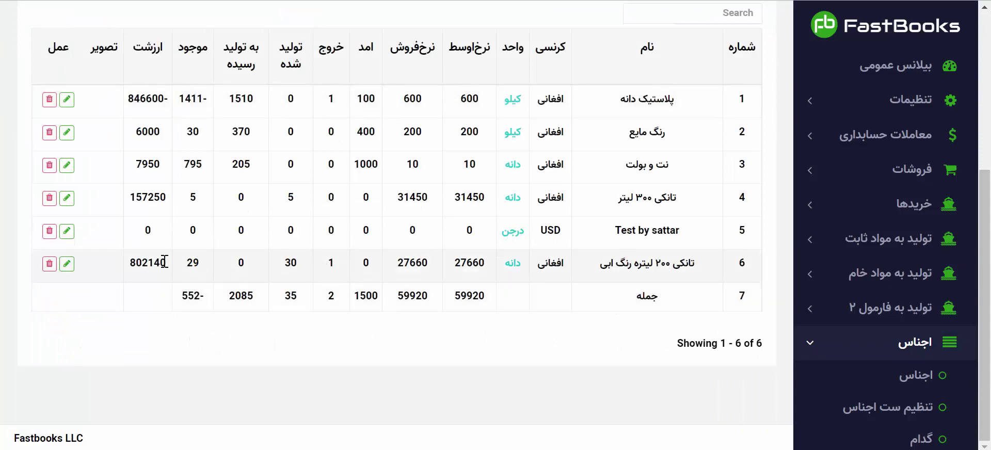
- Examine the produced quantity, remaining stock and stock value of تانکی ۲۰۰ لیتره رنگ ابی
{"action": "left_click_drag", "start_coordinate": [191, 264], "coordinate": [203, 267]}
{"action": "double_click", "coordinate": [190, 262]}
{"action": "left_click_drag", "start_coordinate": [285, 265], "coordinate": [321, 264]}
{"action": "left_click", "coordinate": [309, 265]}
{"action": "left_click_drag", "start_coordinate": [201, 269], "coordinate": [187, 279]}
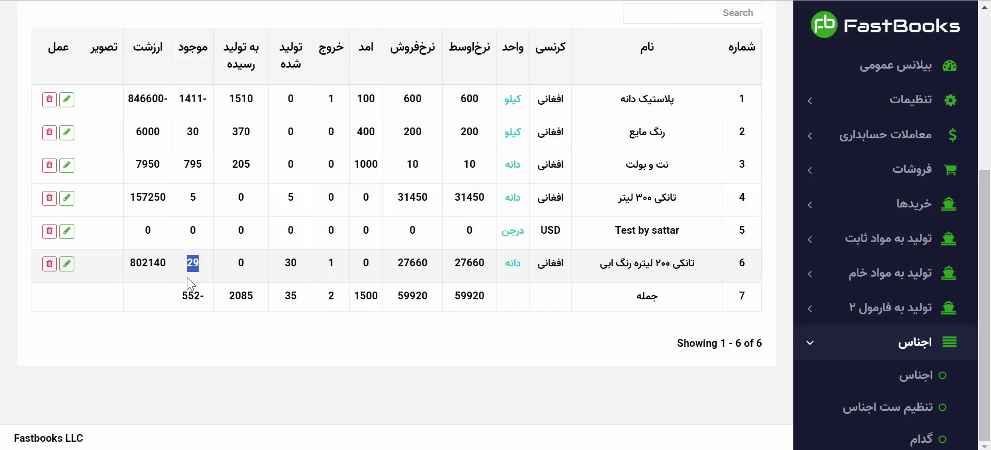
{"action": "left_click", "coordinate": [176, 341]}
{"action": "left_click_drag", "start_coordinate": [131, 263], "coordinate": [174, 265]}
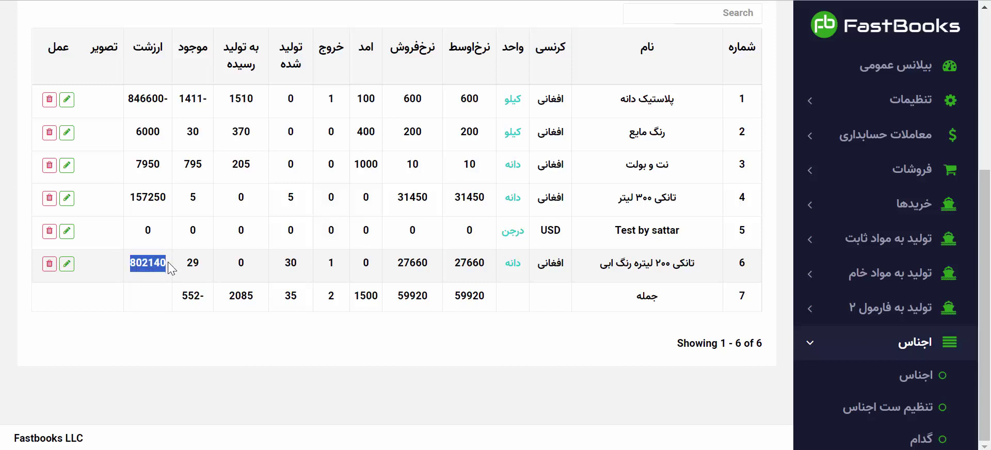
{"action": "left_click", "coordinate": [165, 312]}
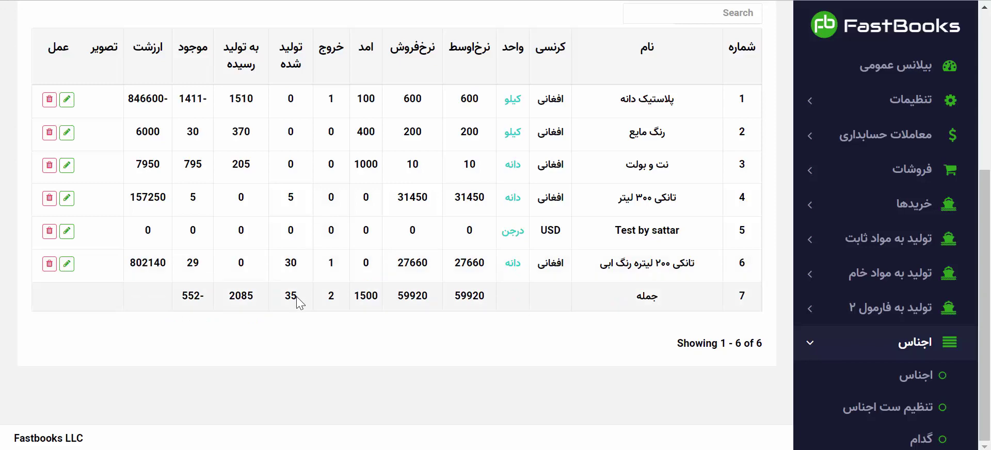
{"action": "scroll", "coordinate": [289, 299], "scroll_direction": "up", "scroll_amount": 5}
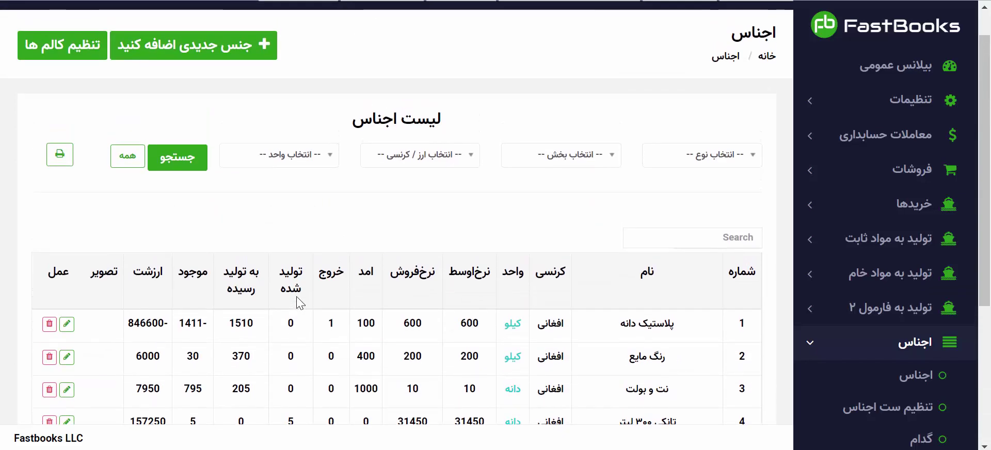